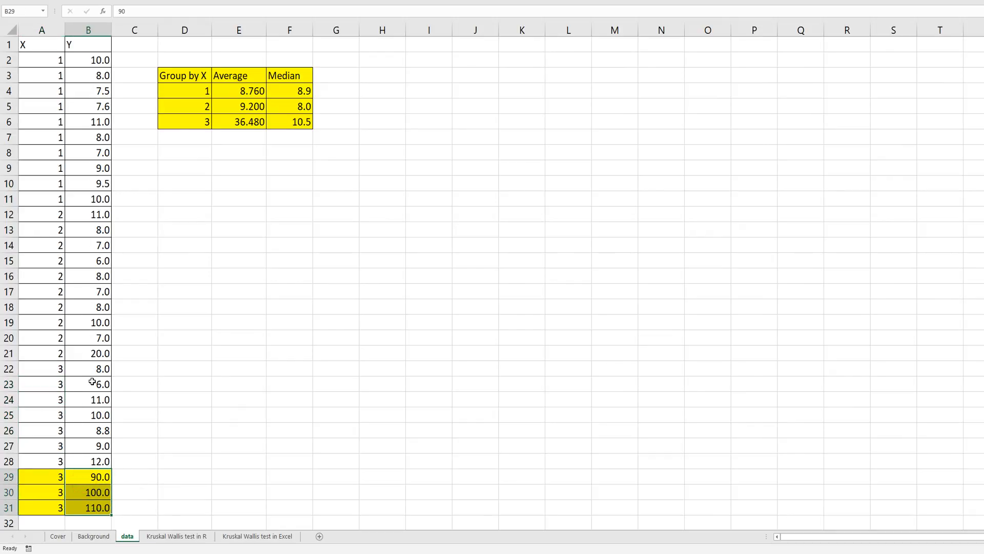
Examine group 1's average and median formulas on the data sheet and the ANOVA and Kruskal-Wallis output on the R sheet.
left_click(241, 291)
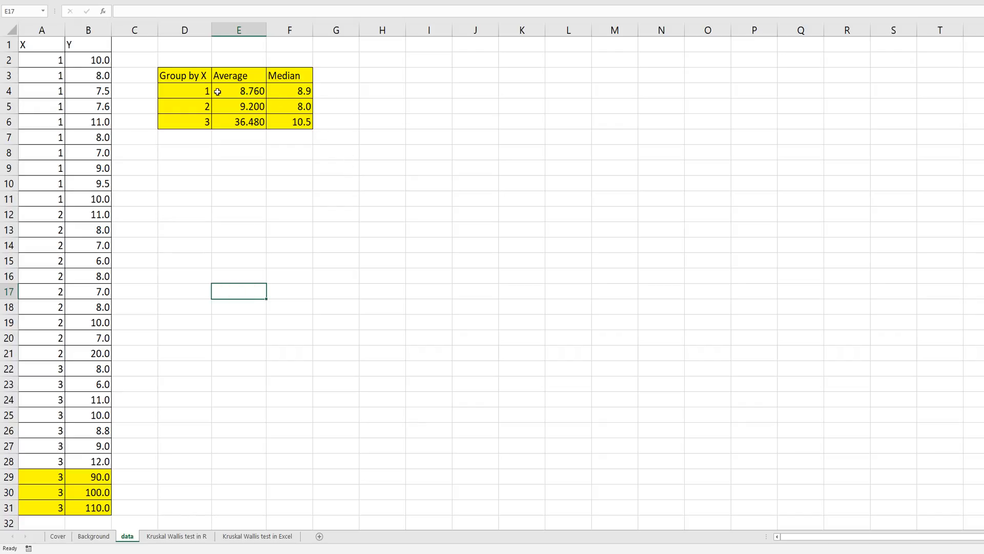
left_click(246, 93)
left_click(284, 91)
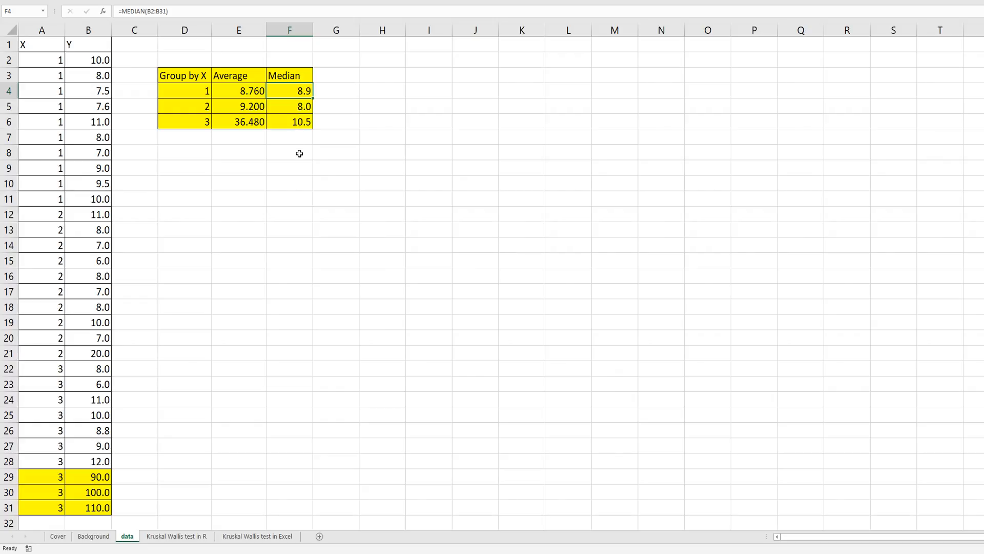
left_click(187, 536)
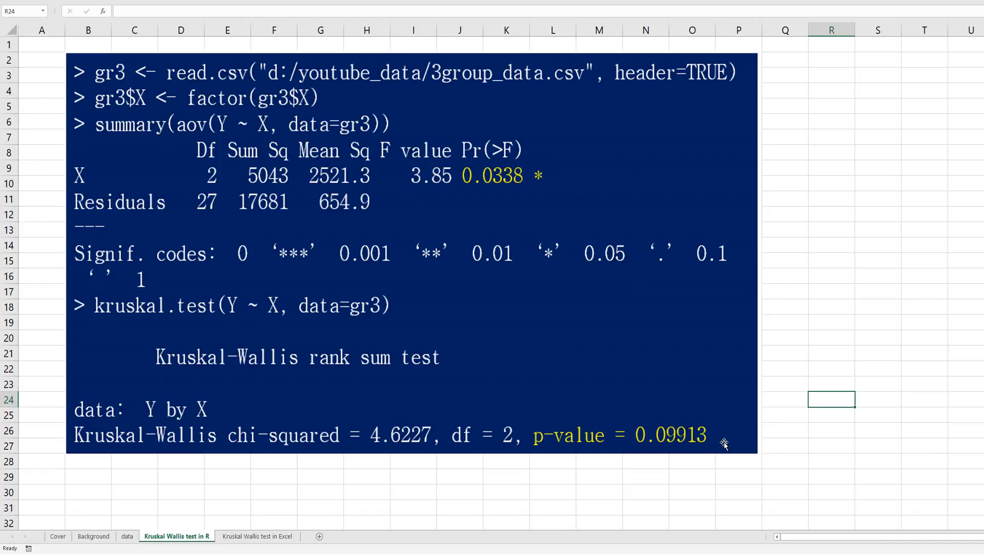
left_click(862, 450)
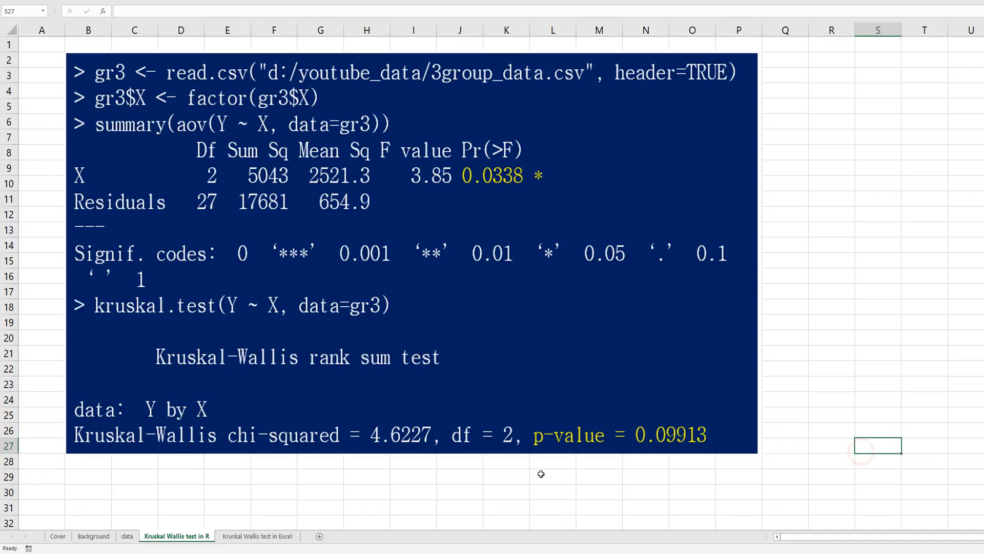
On the Kruskal Wallis test in Excel sheet, start a RANK.AVG formula in C2 with B2 as the number to rank.
left_click(243, 536)
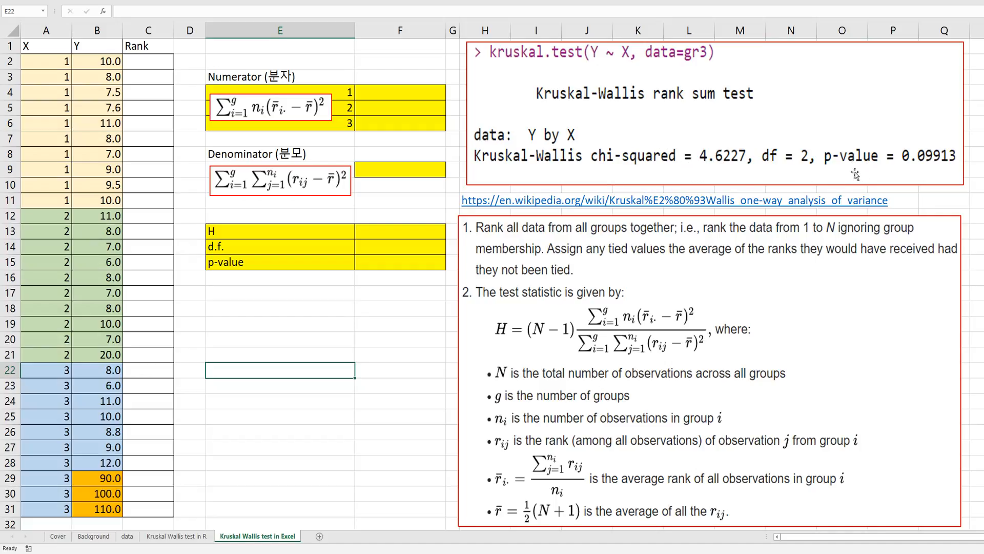
left_click(145, 63)
type("=rank.avg")
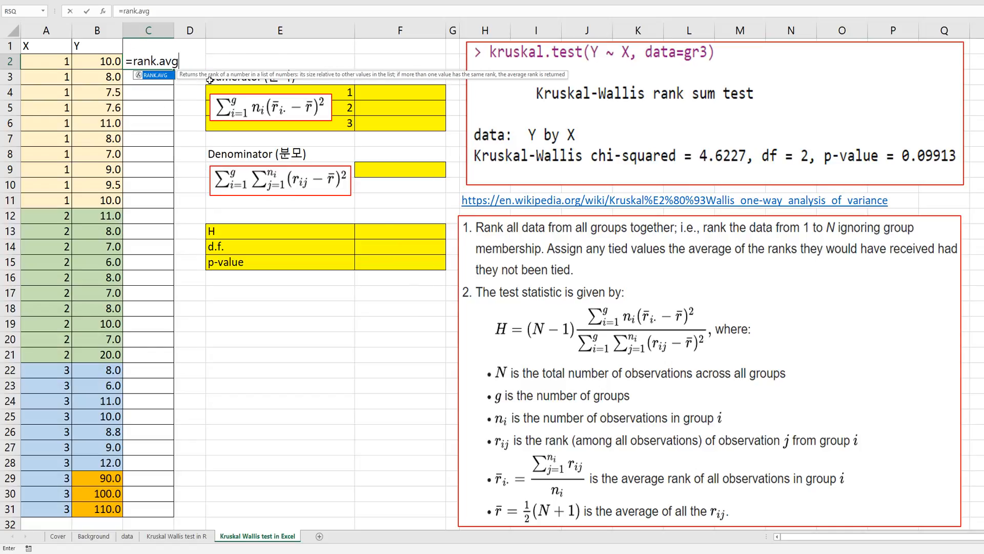
type("(")
key("Down")
key("Left")
key("Left")
key("Up")
key("Right")
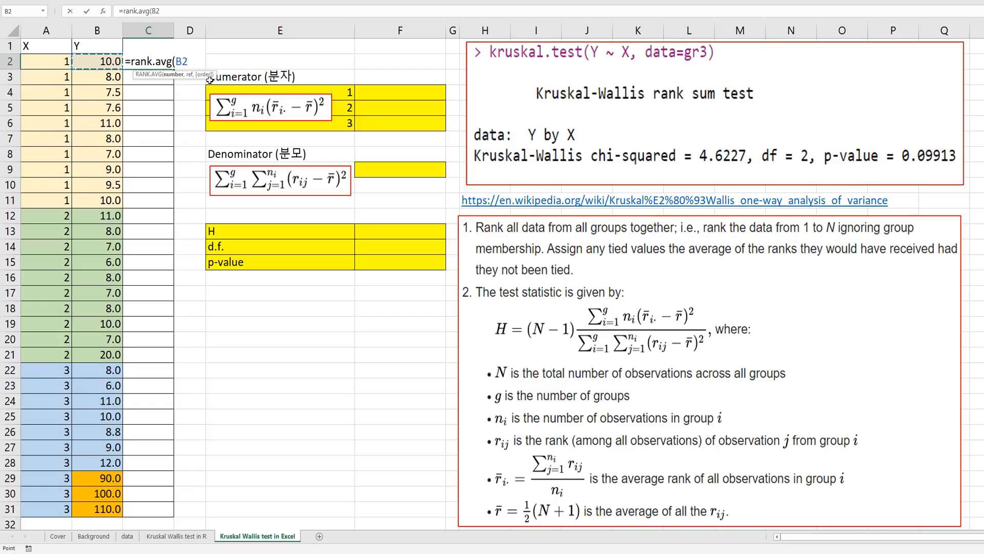
Complete the C2 rank formula with the absolute reference range $B$2:$B$31 and ascending order 1.
type(",")
key("Down")
key("Left")
key("Up")
key("ctrl+shift+Down")
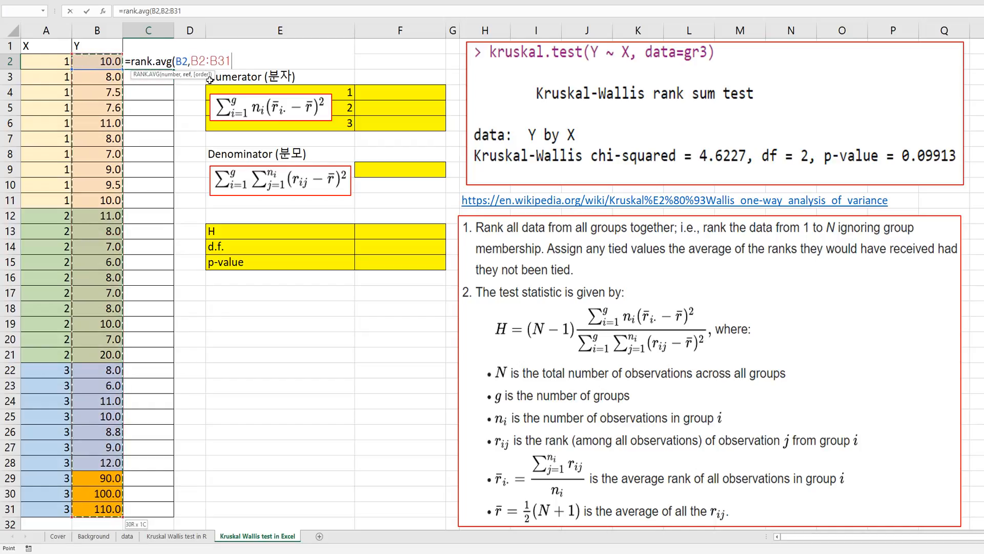
key("F4")
type(",")
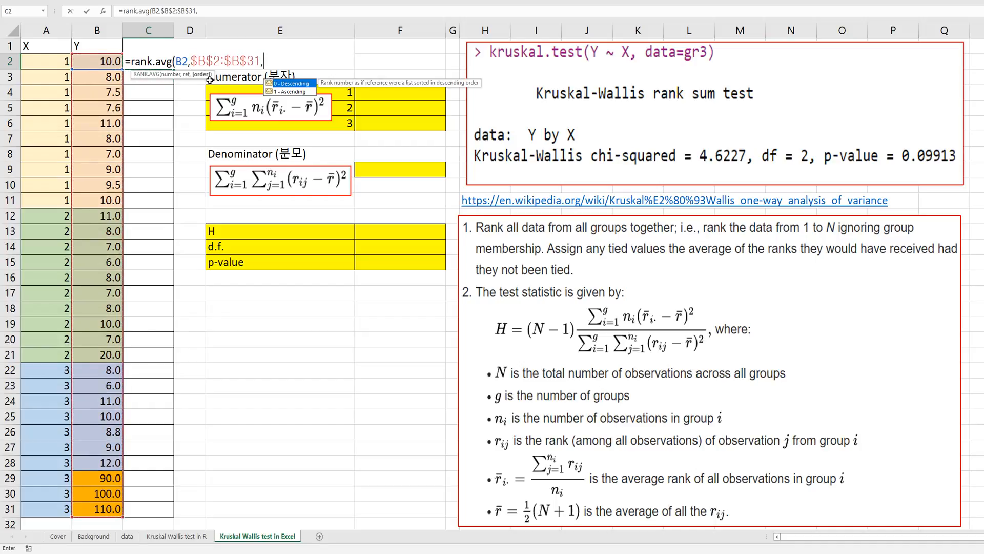
key("Down")
type("1)")
key("Return")
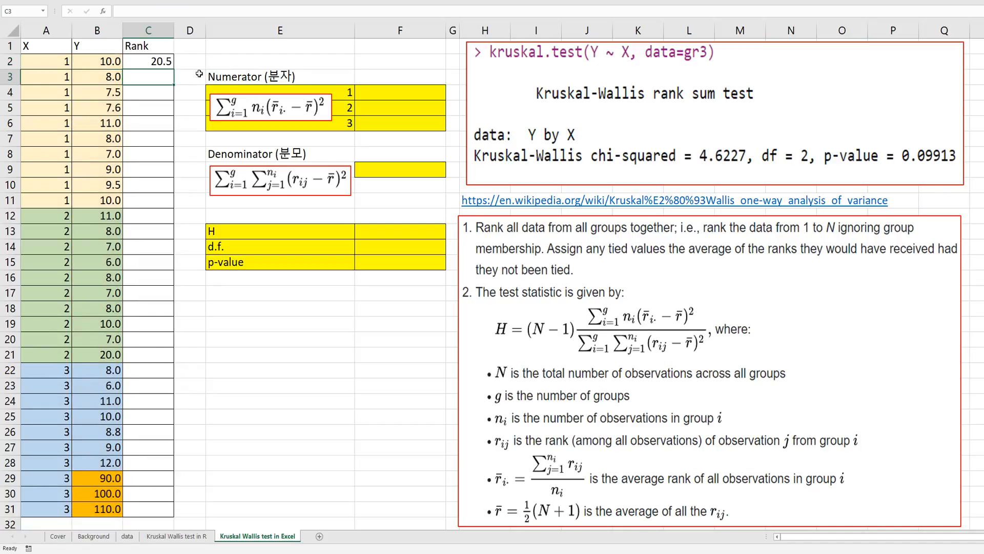
Fill the rank formula from C2 down the Rank column to C31.
left_click(164, 60)
double_click(173, 69)
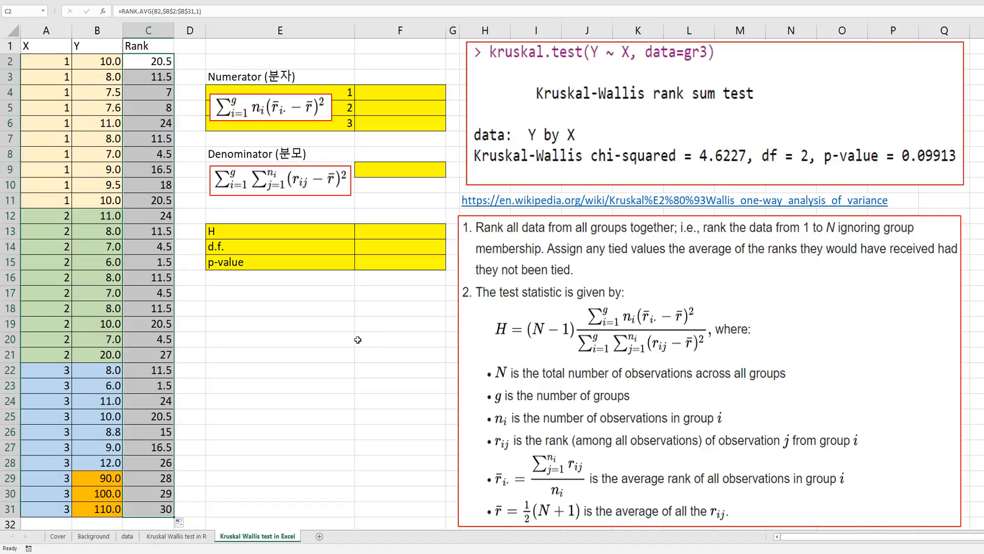
left_click(328, 334)
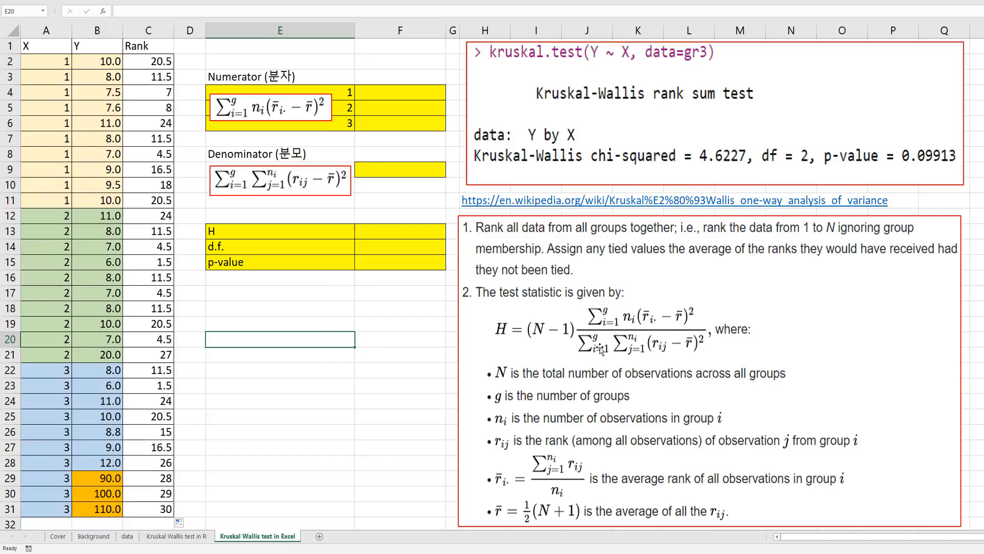
Start group 1's numerator formula in F4 with the group size, COUNTIF($A$2:$A$31,E4).
left_click(419, 91)
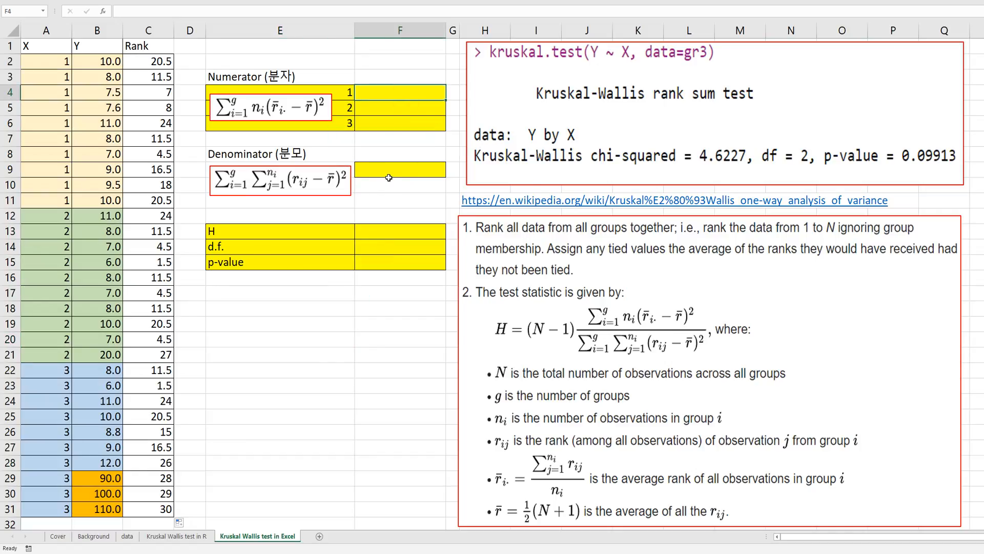
type("=cou")
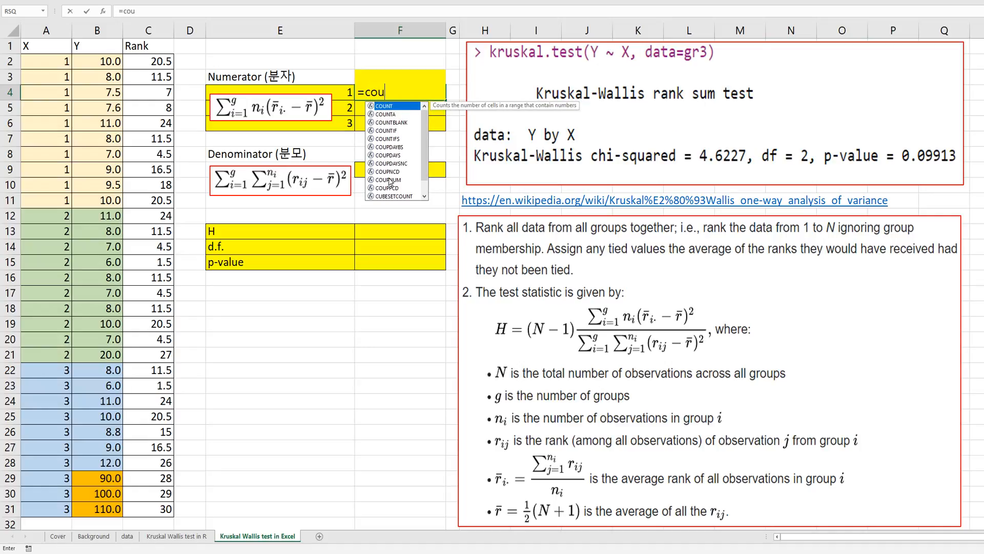
type("ntif(")
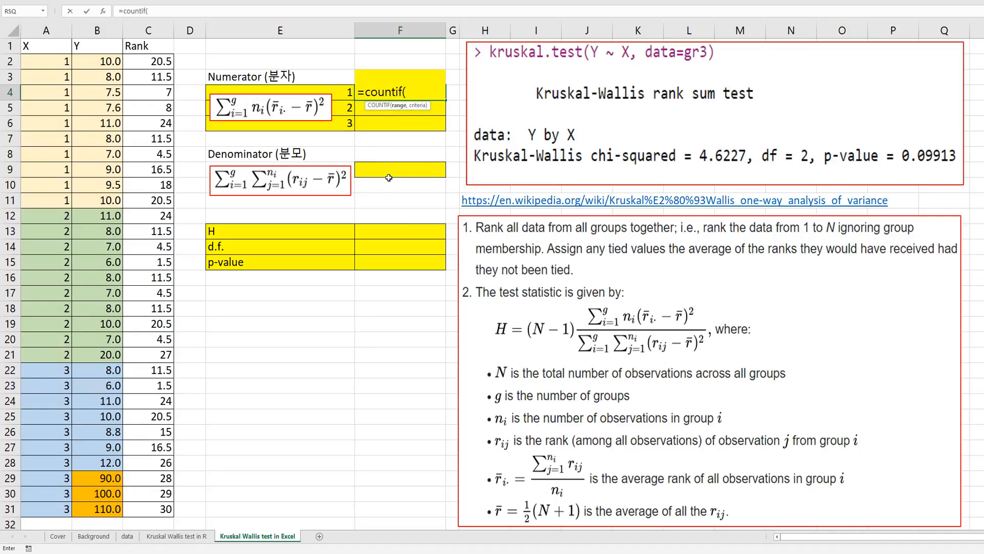
left_click(57, 64)
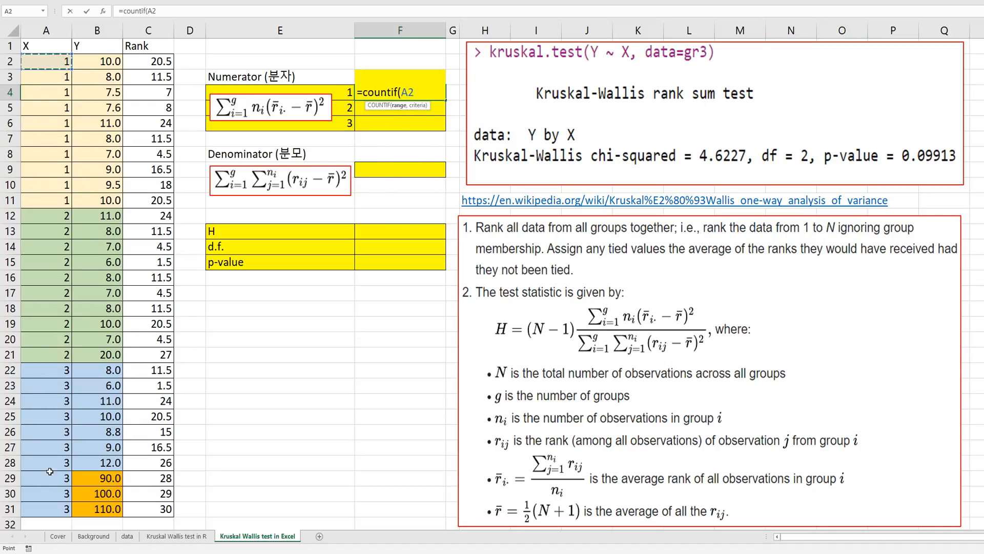
left_click(49, 503, "shift")
key("F4")
type(",")
key("Left")
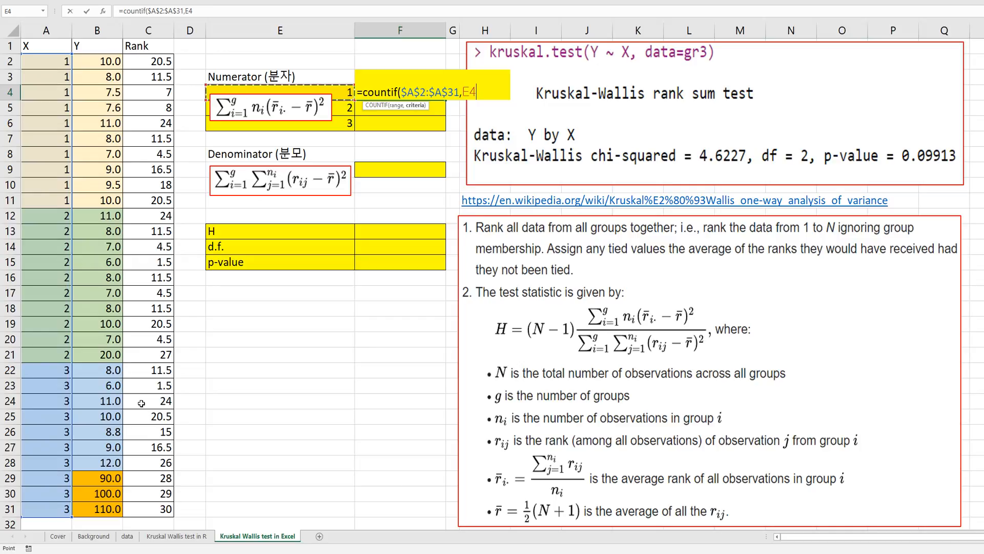
type(")")
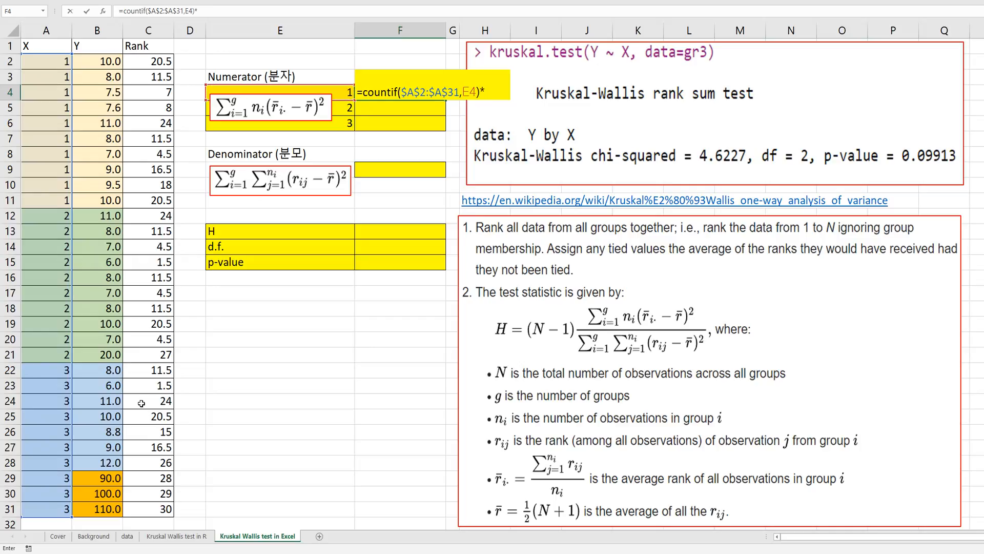
type("*(avera")
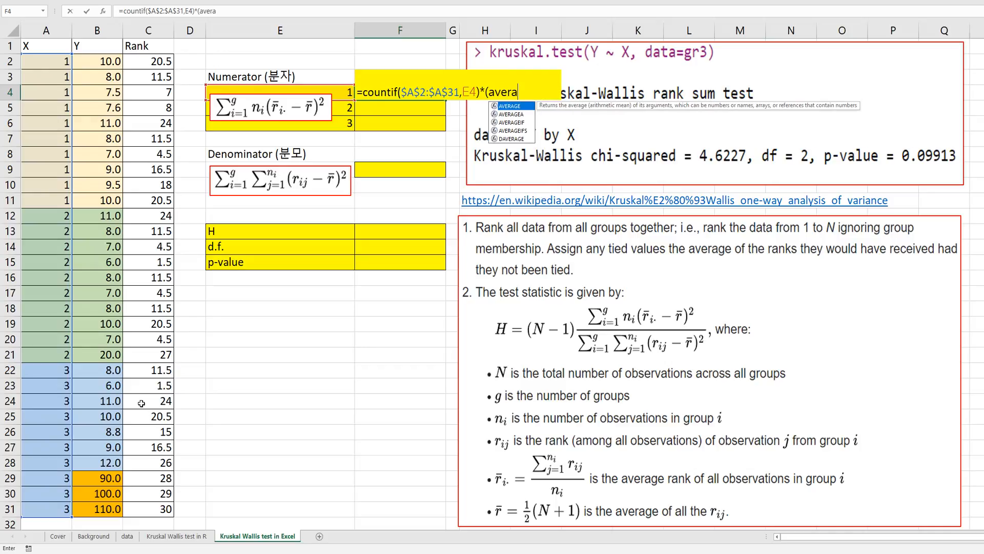
type("geif(")
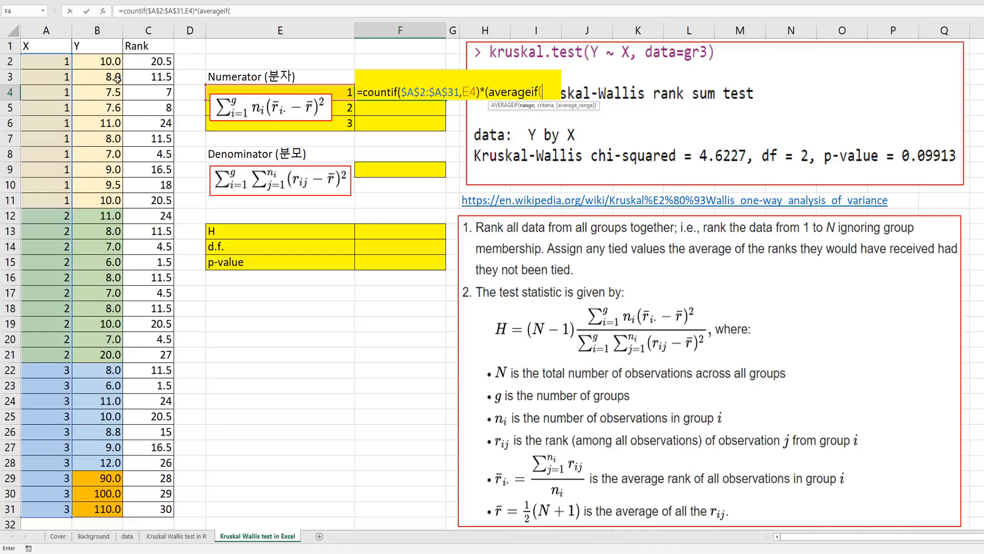
Multiply the count by an opening parenthesis and an AVERAGEIF over $A$2:$A$31 with criterion E4 and average range C2:C31.
left_click_drag(52, 68, 52, 507)
key("F4")
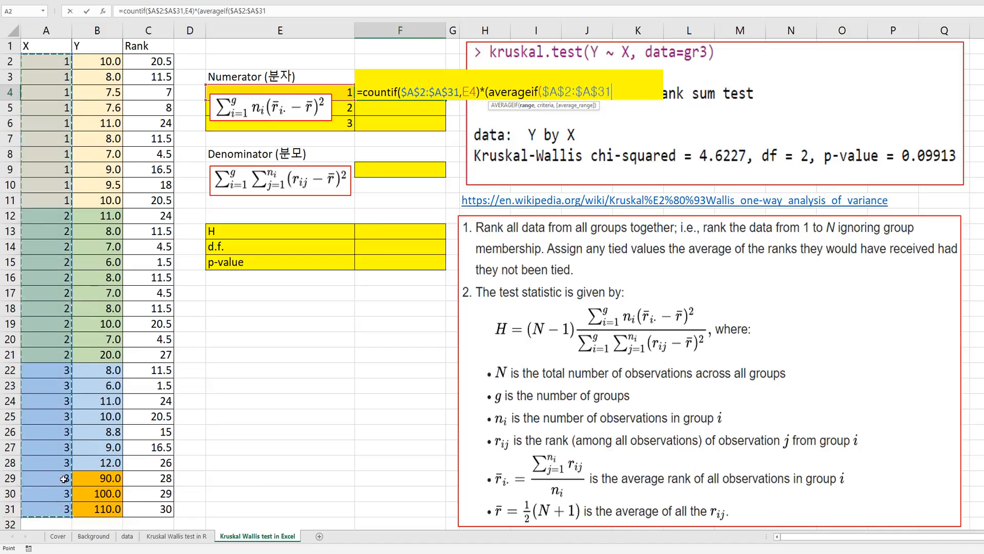
type(",")
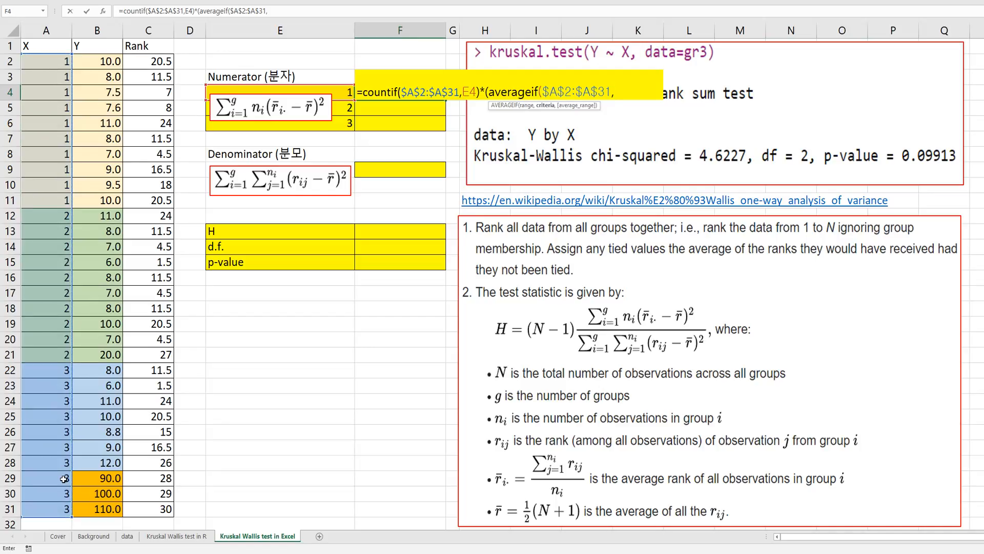
left_click(341, 91)
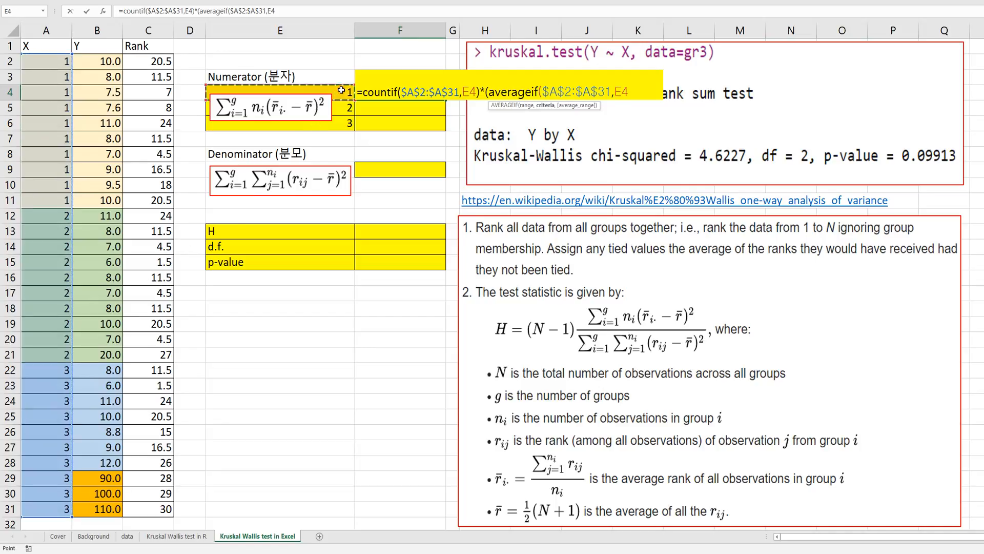
type(",")
left_click_drag(154, 61, 147, 509)
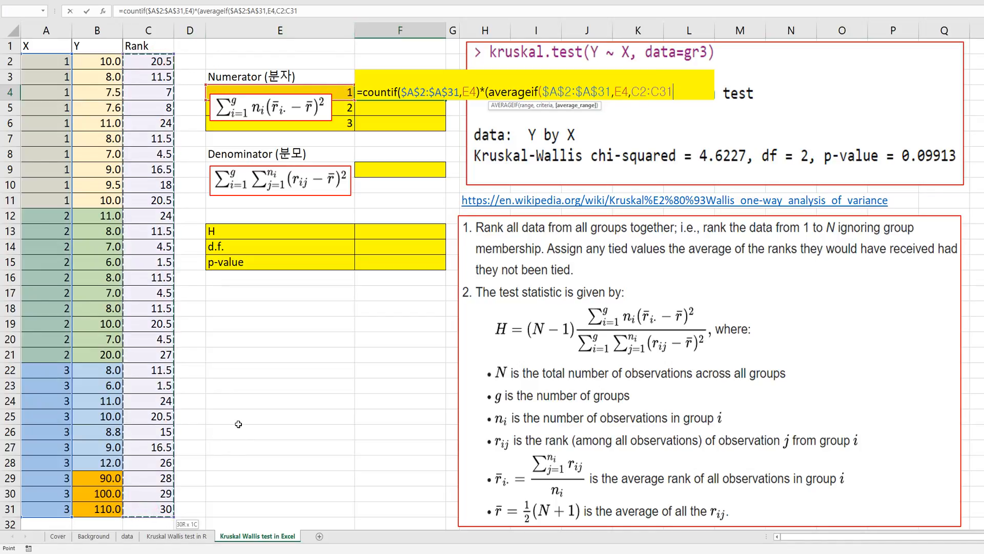
Make the AVERAGEIF average range absolute as $C$2:$C$31 and close the function.
left_click(282, 11)
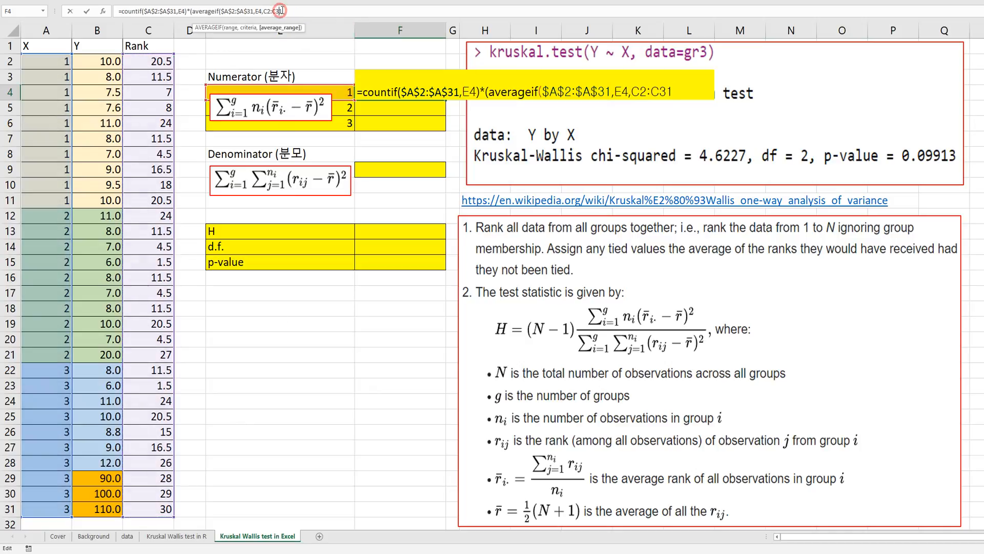
left_click(266, 10)
key("F4")
left_click(285, 10)
key("F4")
left_click(300, 10)
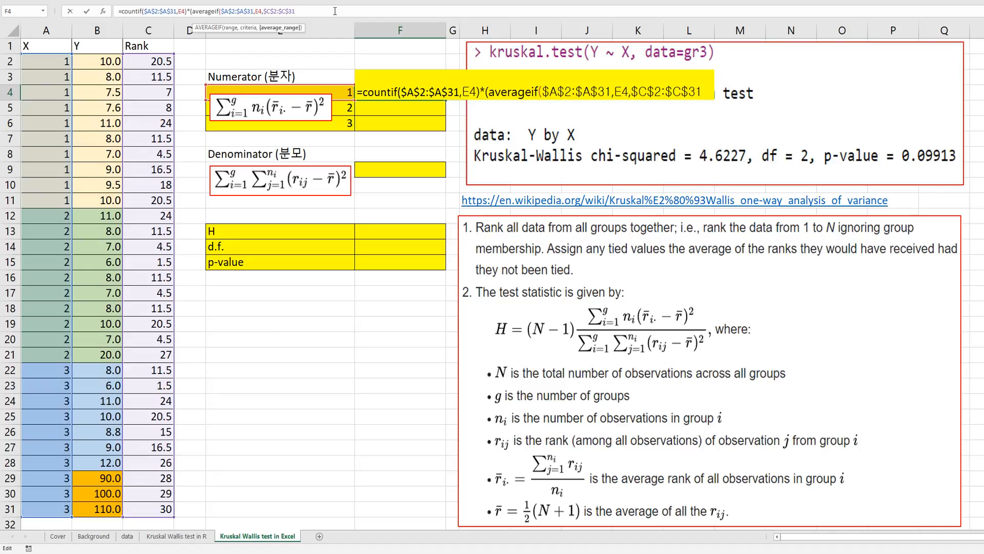
type(")")
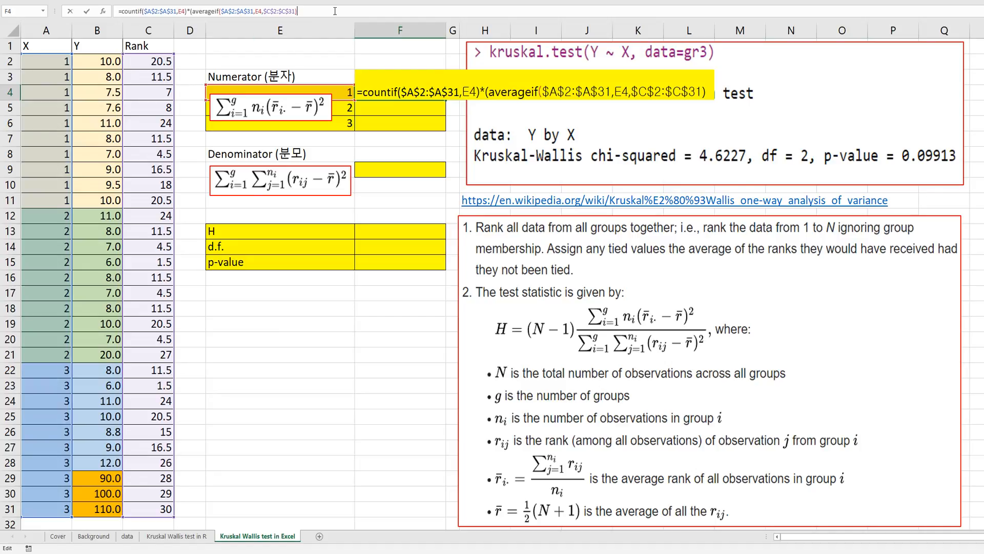
type("-av")
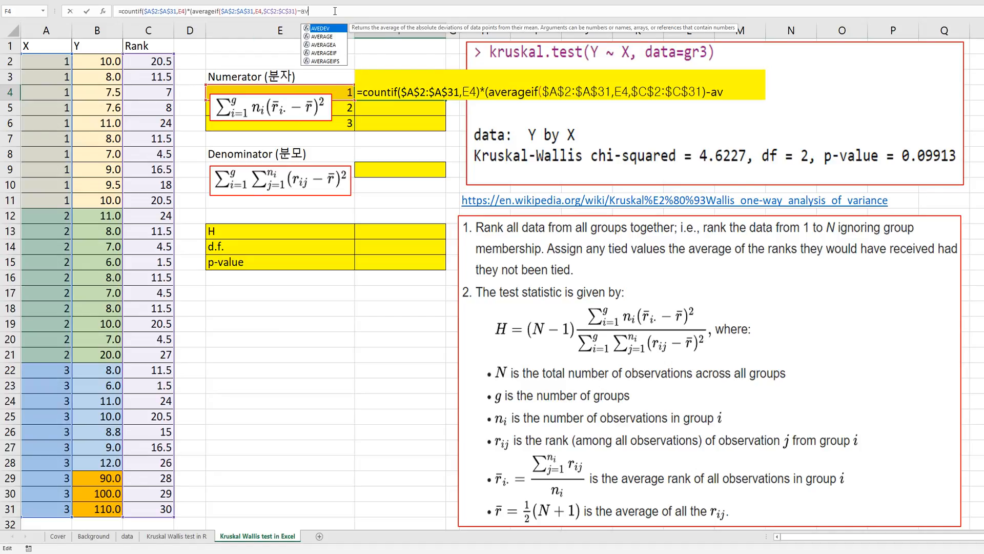
type("erage(")
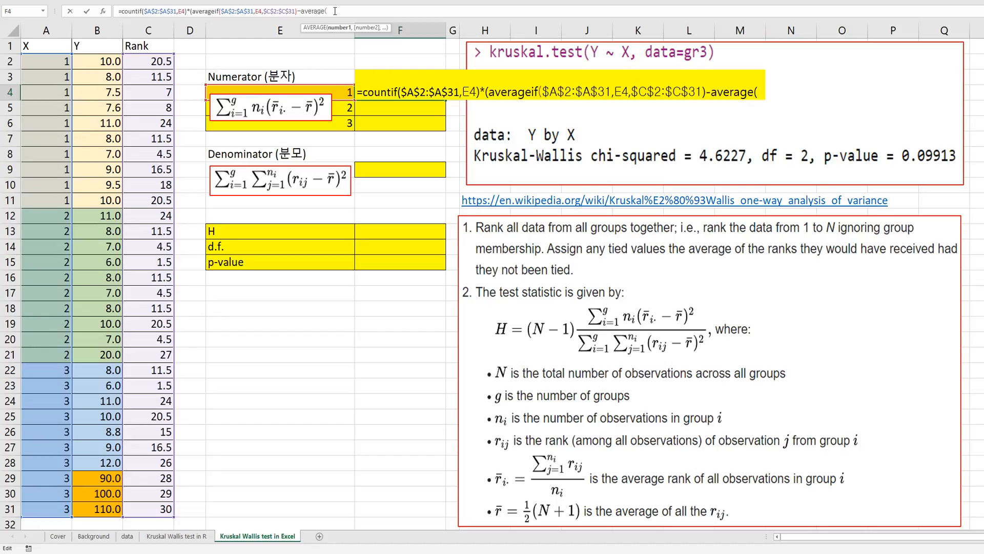
Subtract AVERAGE($C$2:$C$31) from the group's mean rank, square the difference with ^2, and enter the F4 formula.
left_click_drag(159, 61, 159, 510)
key("F4")
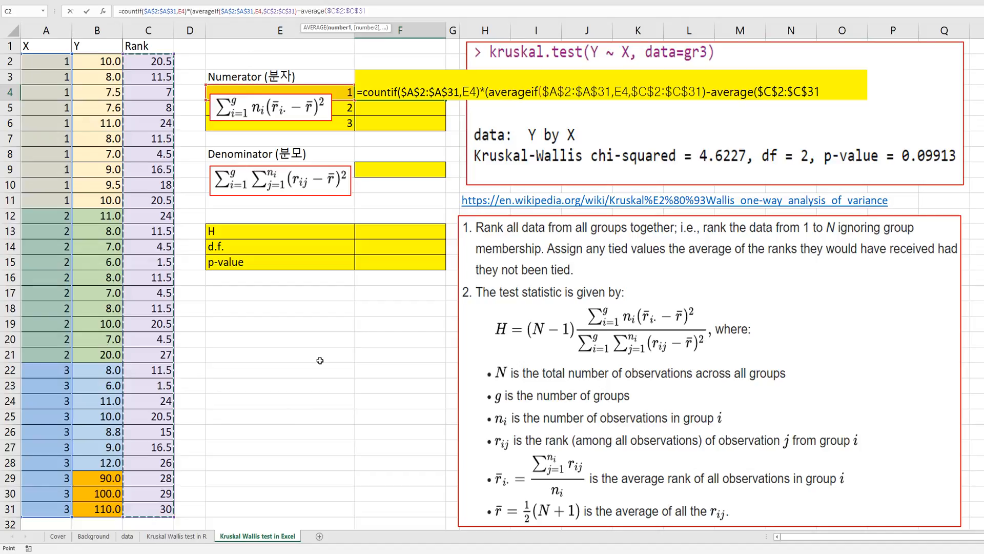
type("))")
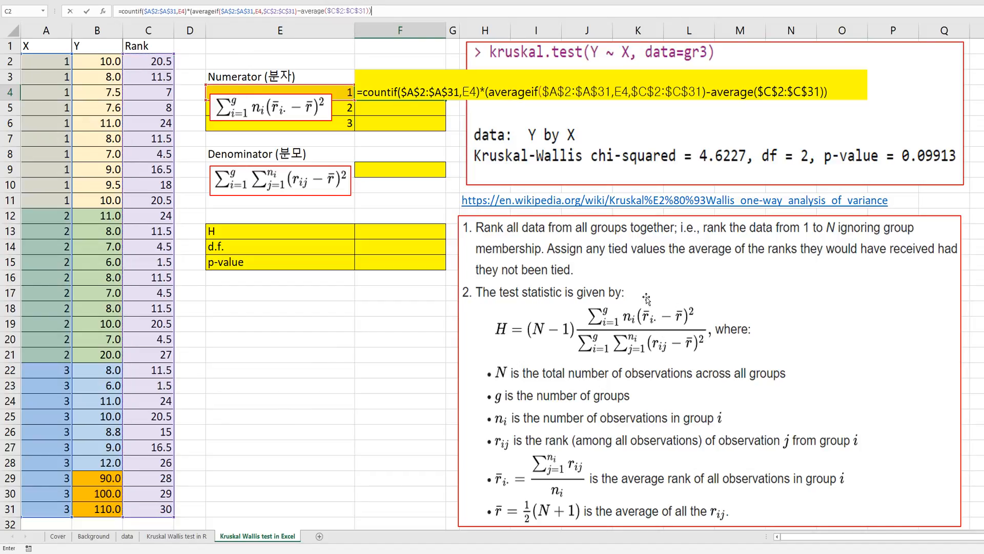
type("^2")
key("Return")
Copy the numerator formula from F4 to F5:F6 for groups 2 and 3.
key("Up")
key("ctrl+c")
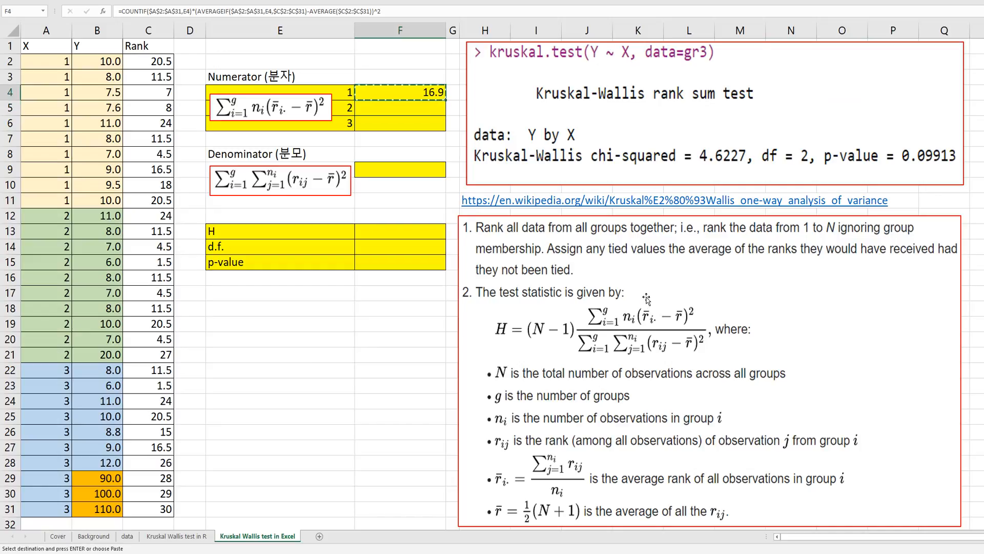
key("shift+Down")
key("shift+Down")
key("ctrl+v")
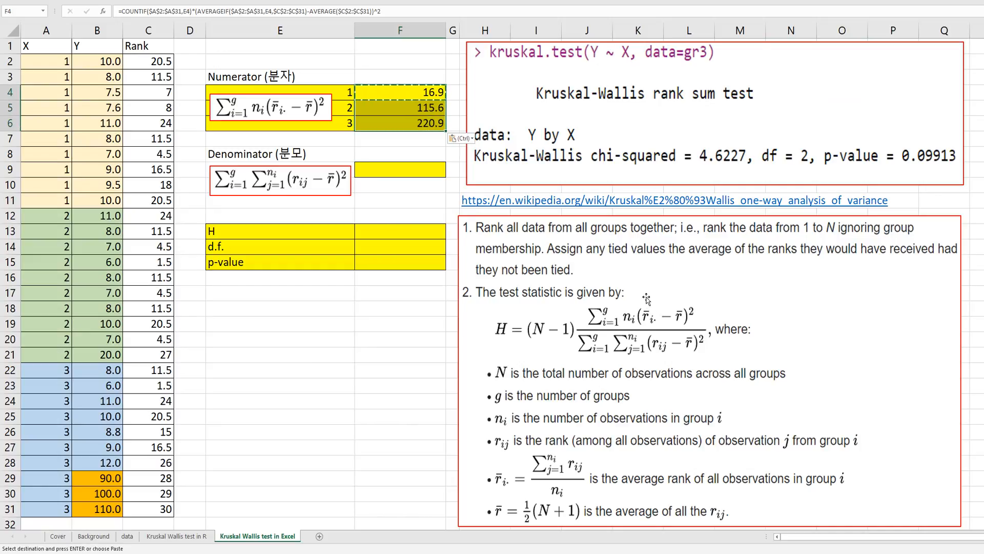
key("Escape")
Calculate the denominator in F9 with DEVSQ over the ranks in C2:C31.
key("Down")
key("Down")
key("Down")
key("Down")
key("Down")
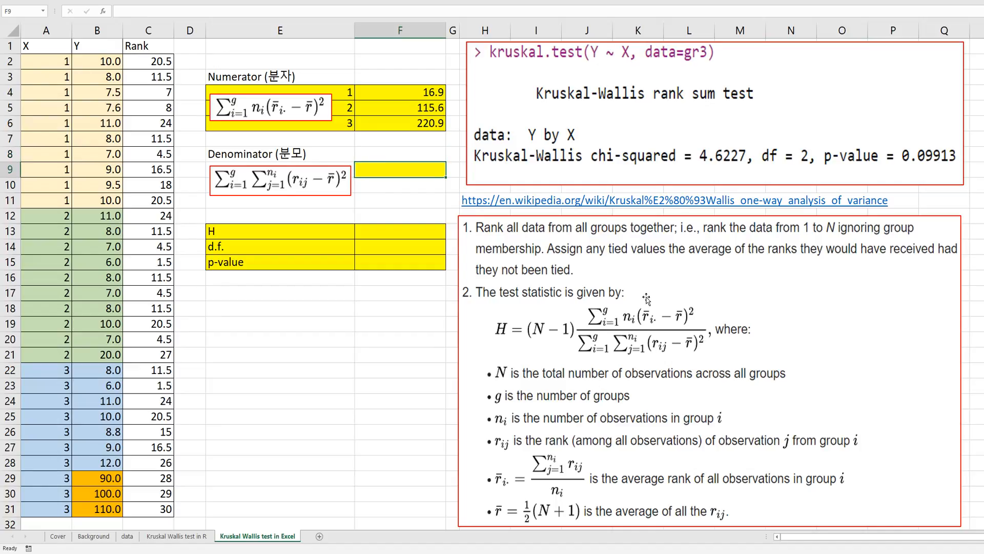
type("=")
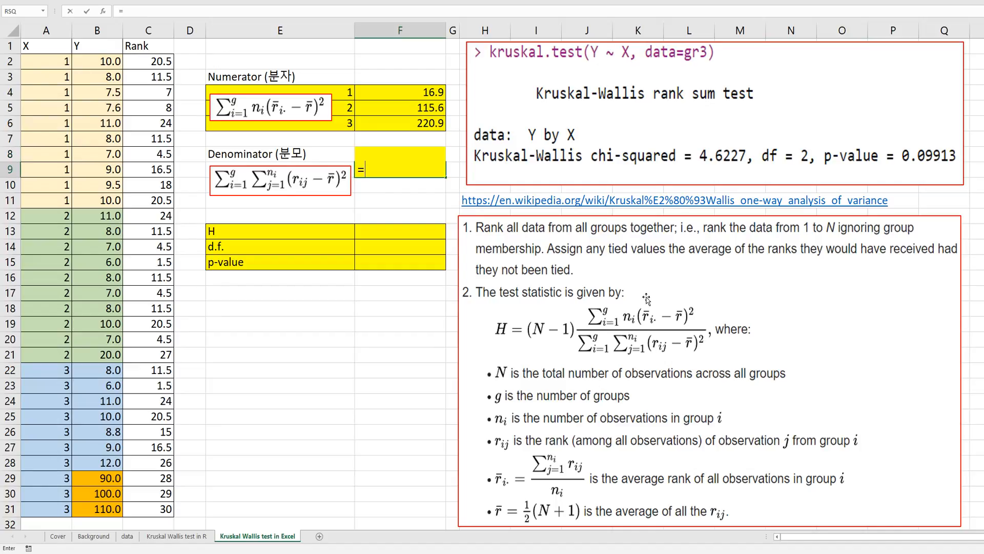
type("devsq")
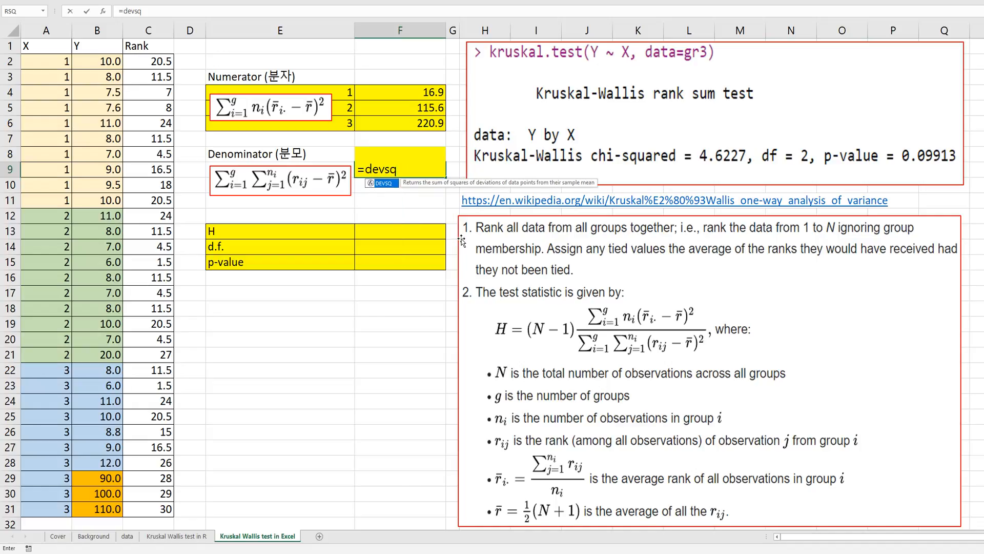
type("(")
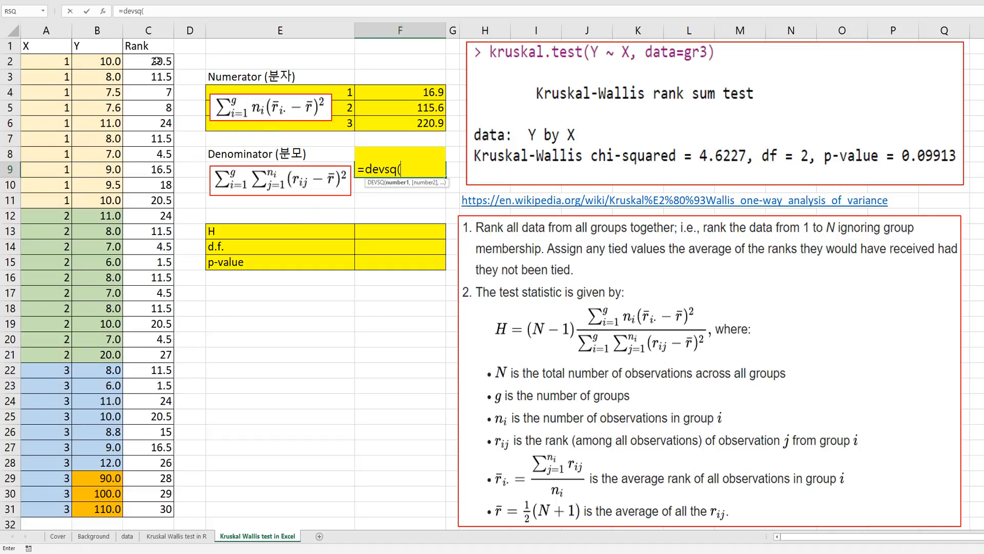
left_click_drag(156, 61, 156, 498)
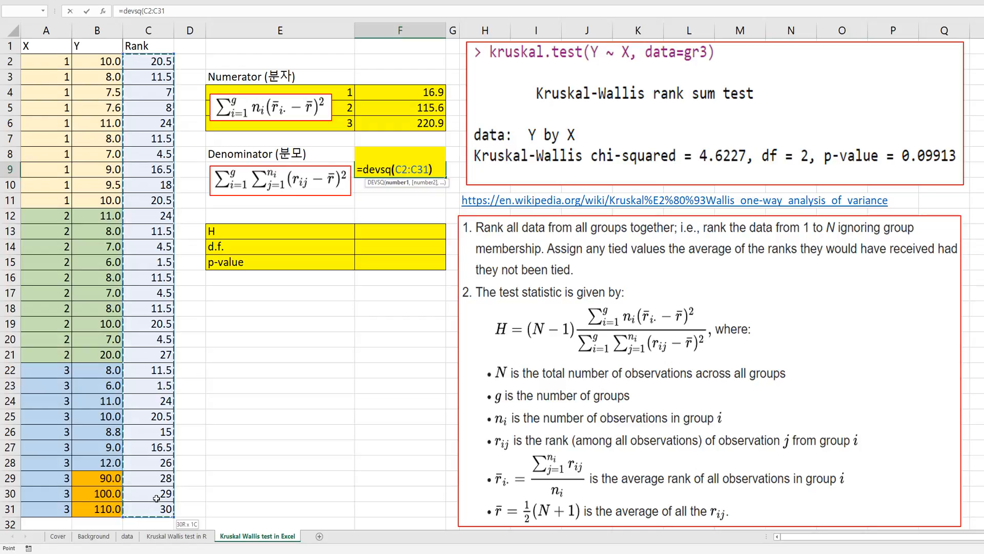
key("Return")
Start the H formula in F13 with a parenthesised COUNT over the group column from A2 to A31, minus 1.
key("Down")
key("Down")
key("Down")
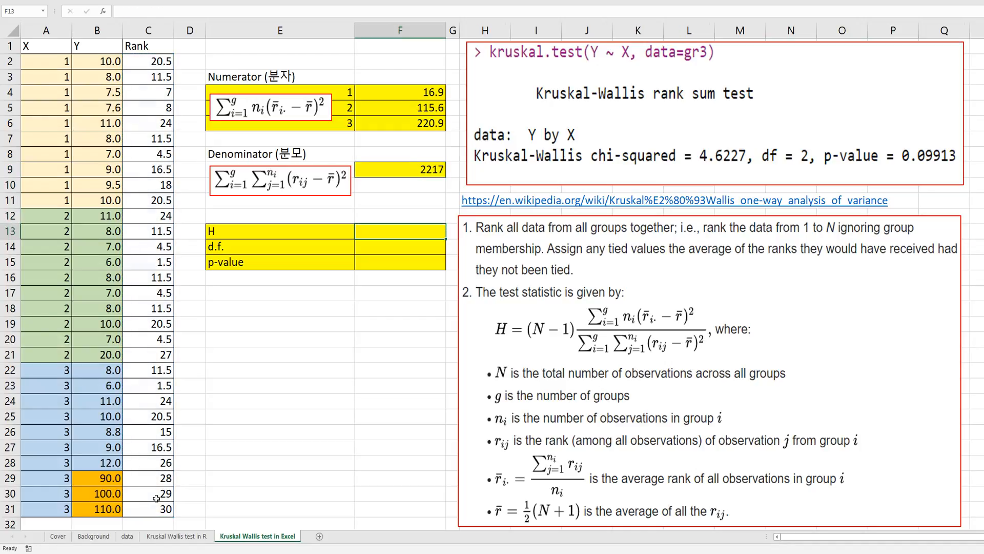
type("=")
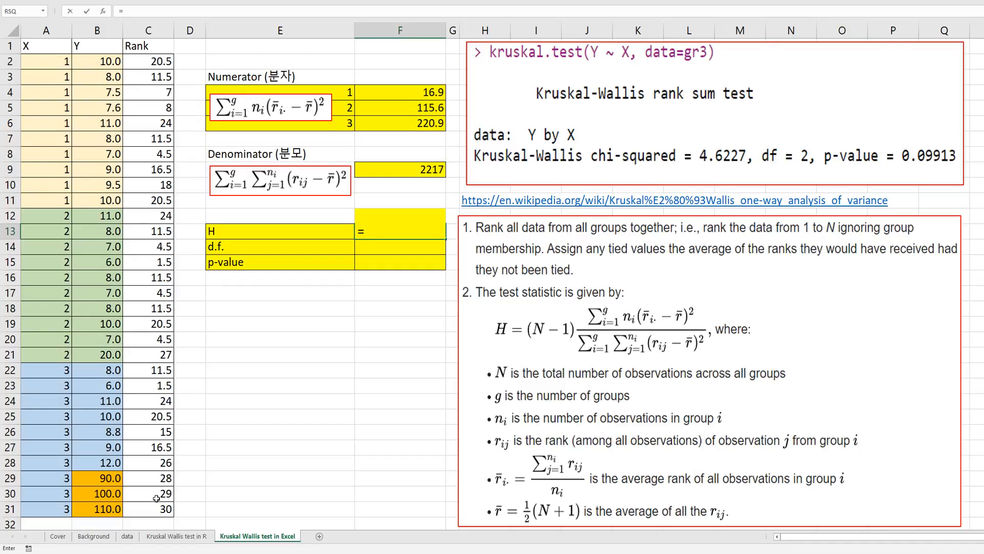
type("(count(")
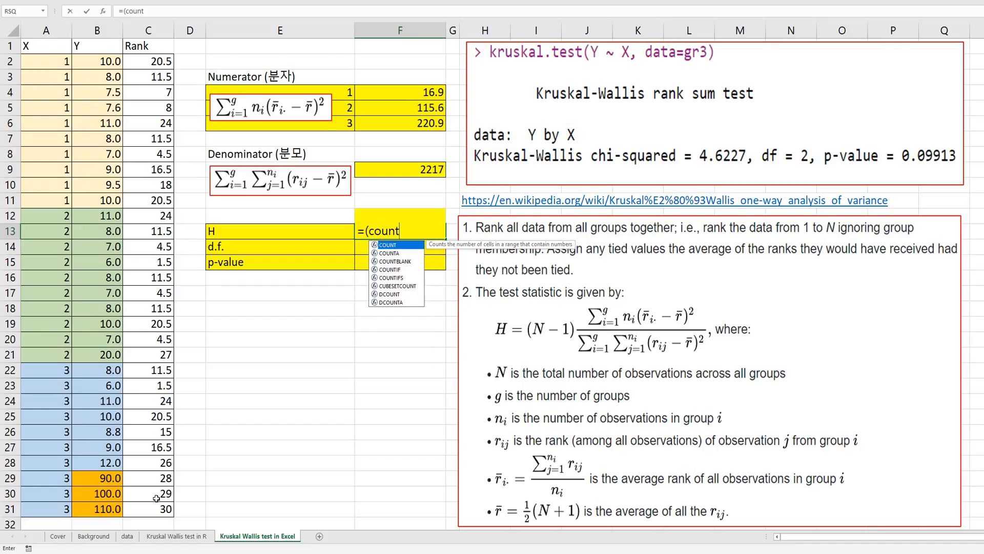
left_click(52, 62)
left_click_drag(60, 322, 62, 508)
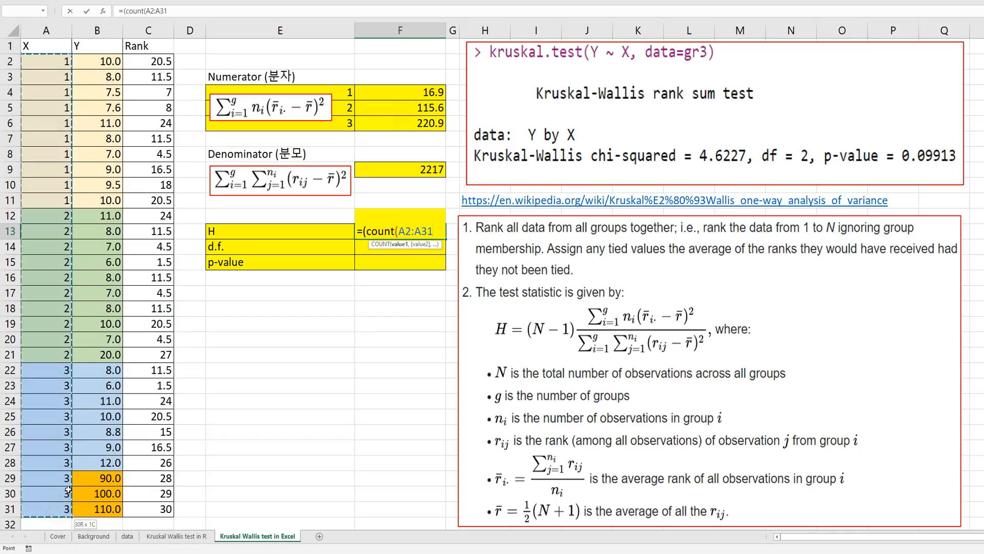
type("0-1")
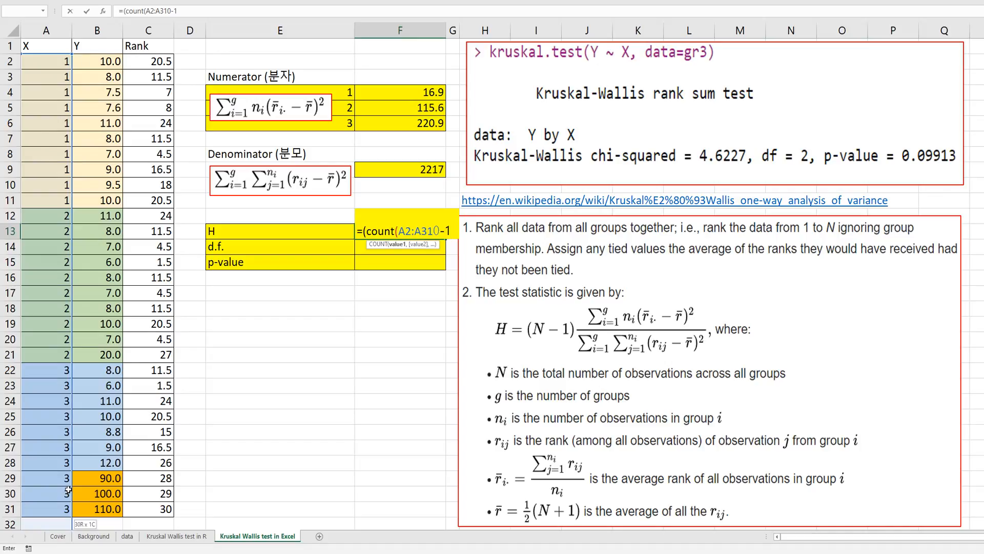
type(")")
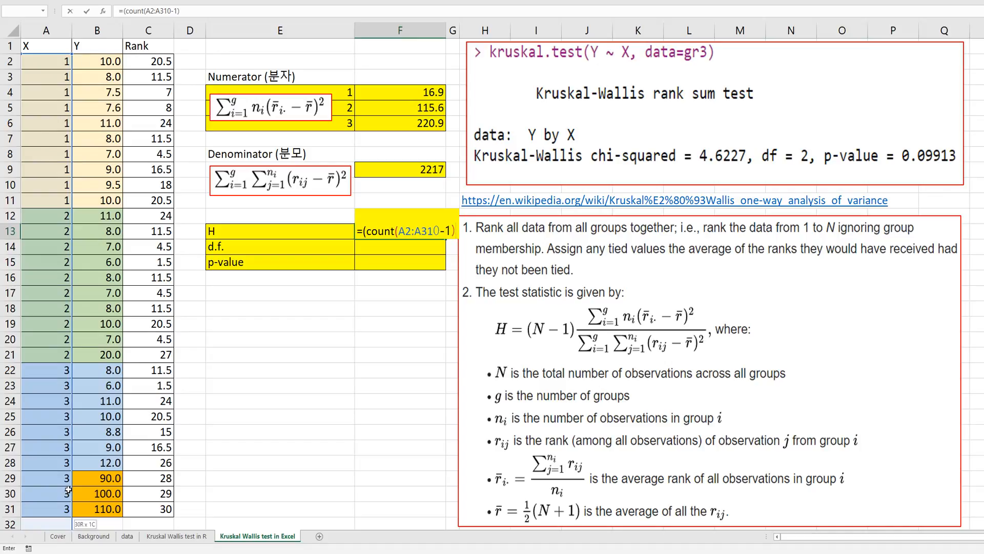
type("*")
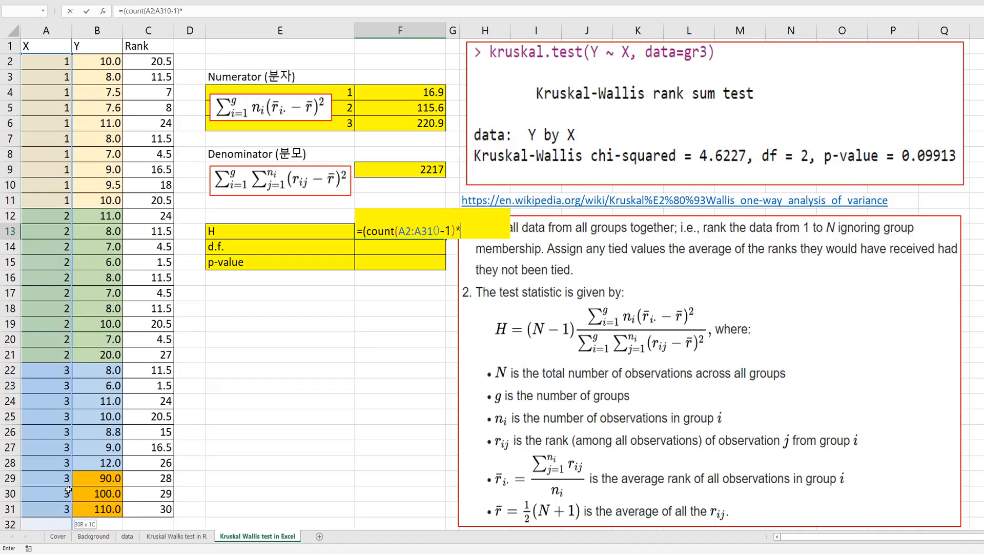
type("sum(")
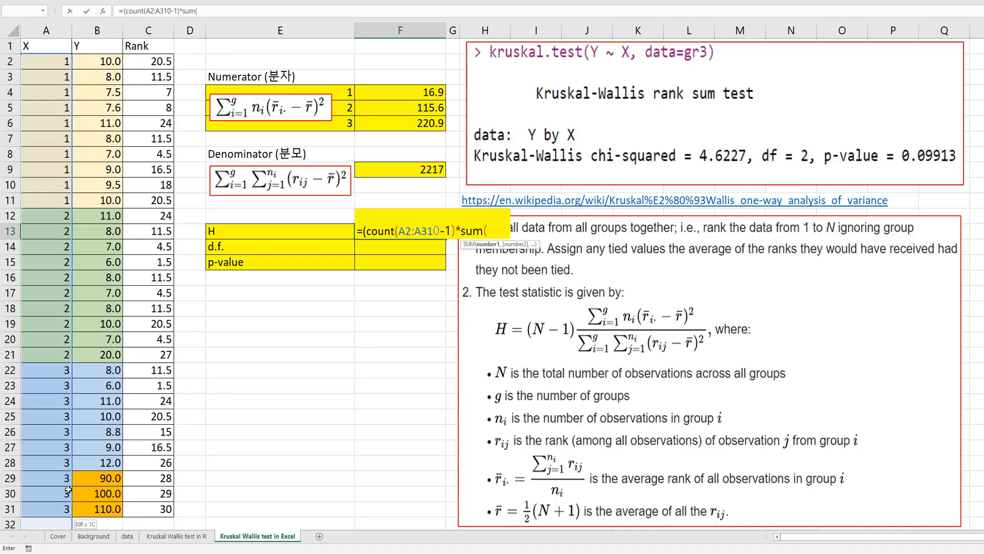
Multiply the H formula by SUM(F4:F6), divide by F9 and try to enter it, declining the suggested correction.
left_click_drag(390, 94, 394, 126)
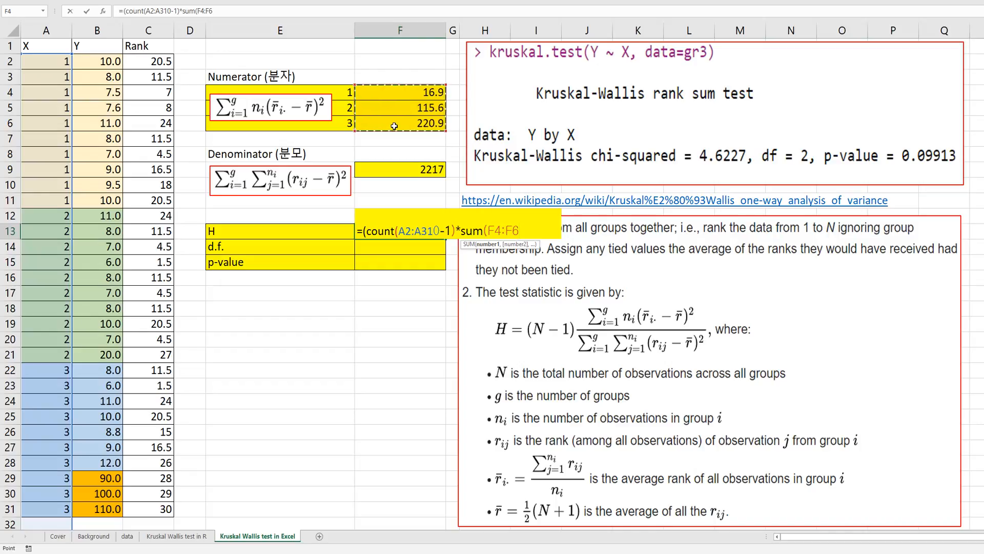
type(")/")
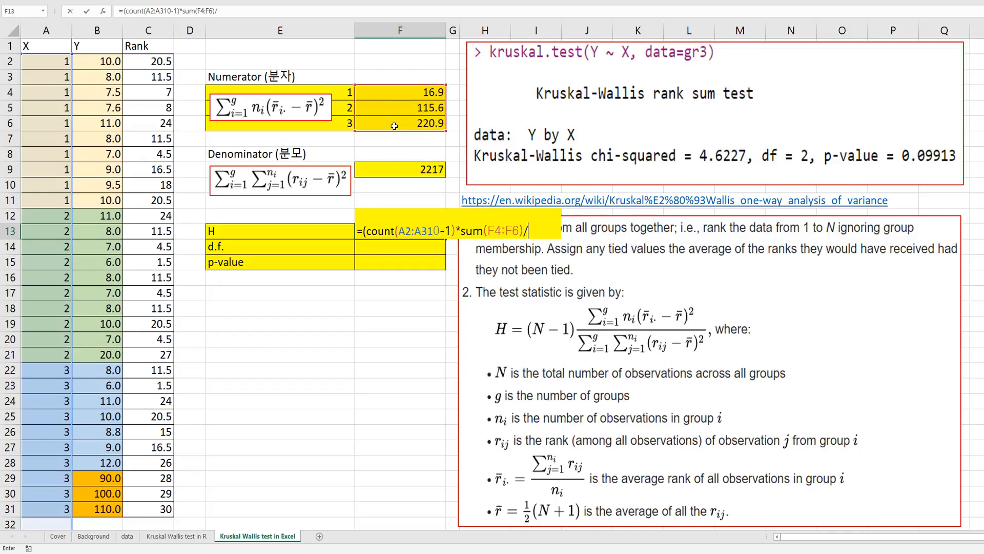
left_click(425, 170)
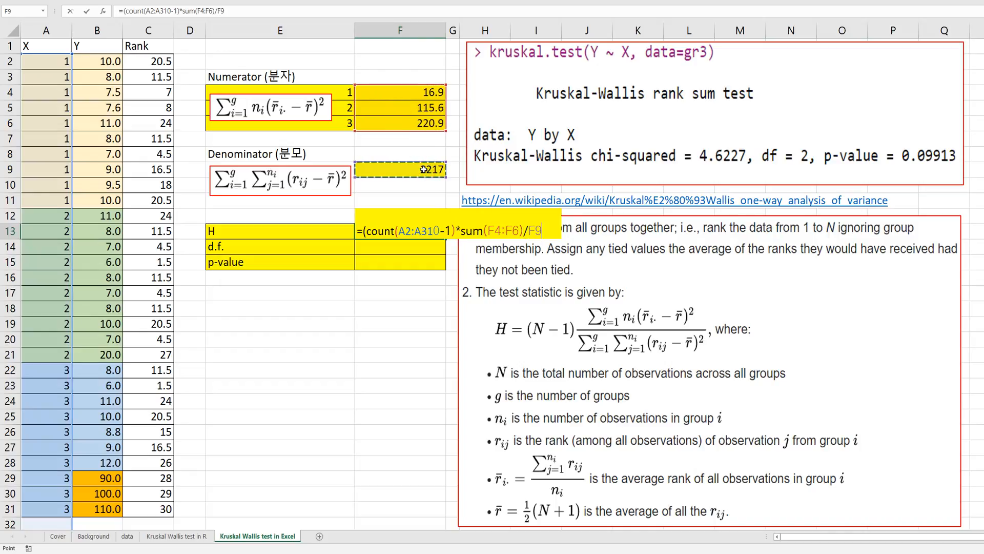
key("Return")
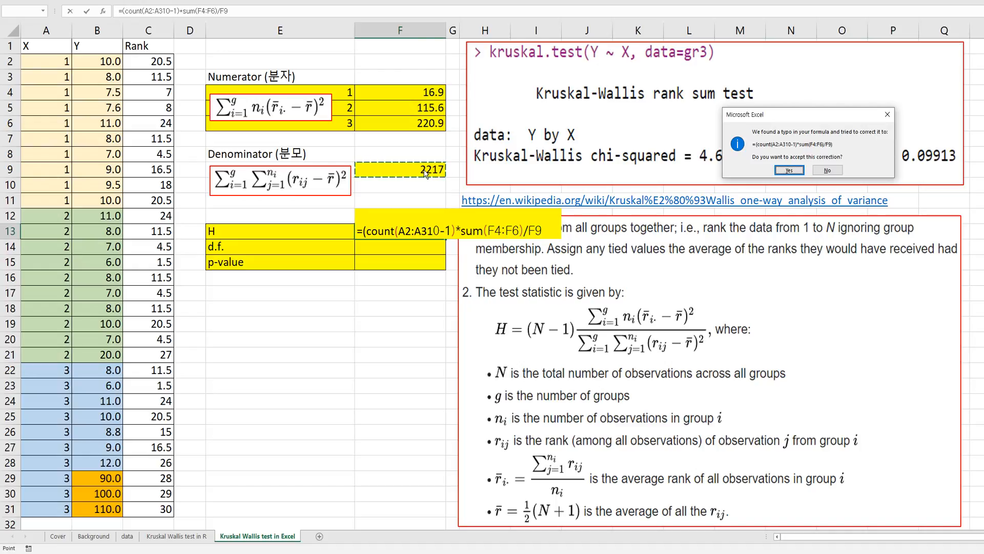
key("Escape")
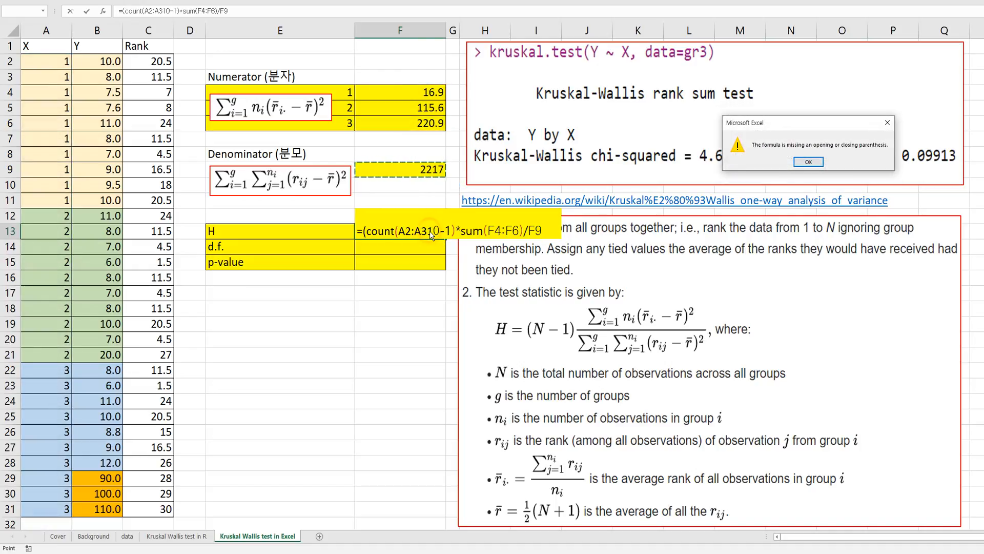
key("Return")
Correct the count term in F13 to (COUNT(A2:A31)-1) by replacing the stray 0 with a closing parenthesis, and enter the formula.
left_click(433, 230)
key("Delete")
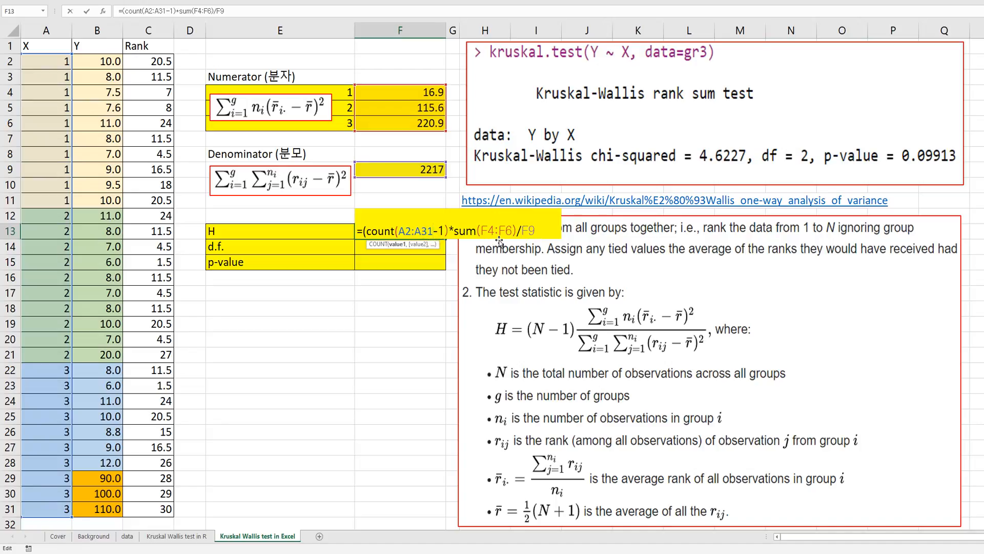
type(")")
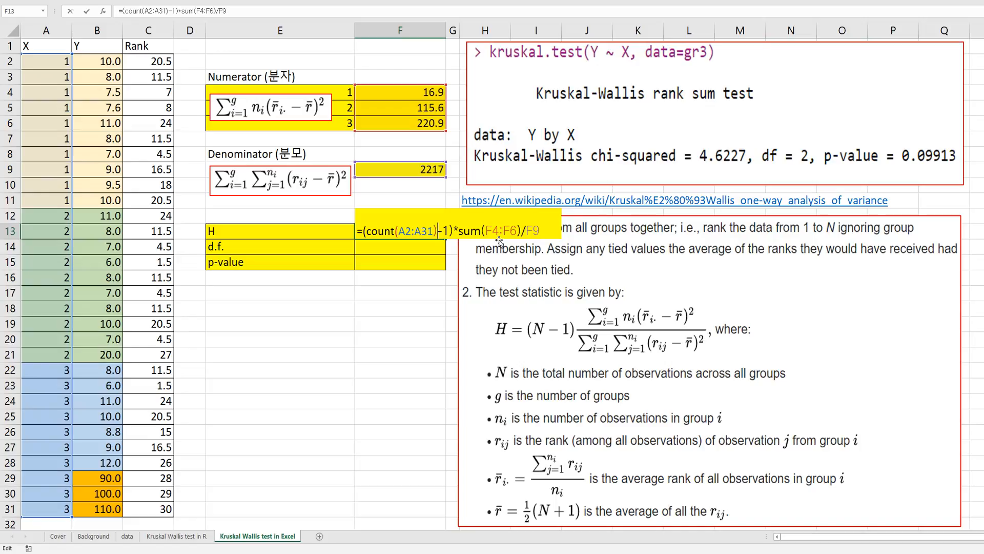
key("Return")
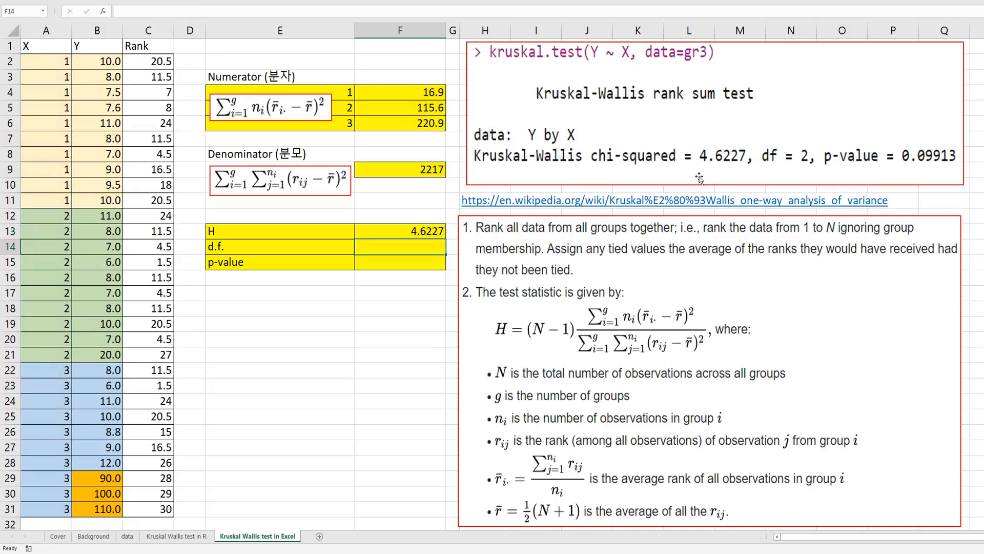
Calculate the degrees of freedom in F14 as =3-1.
type("=")
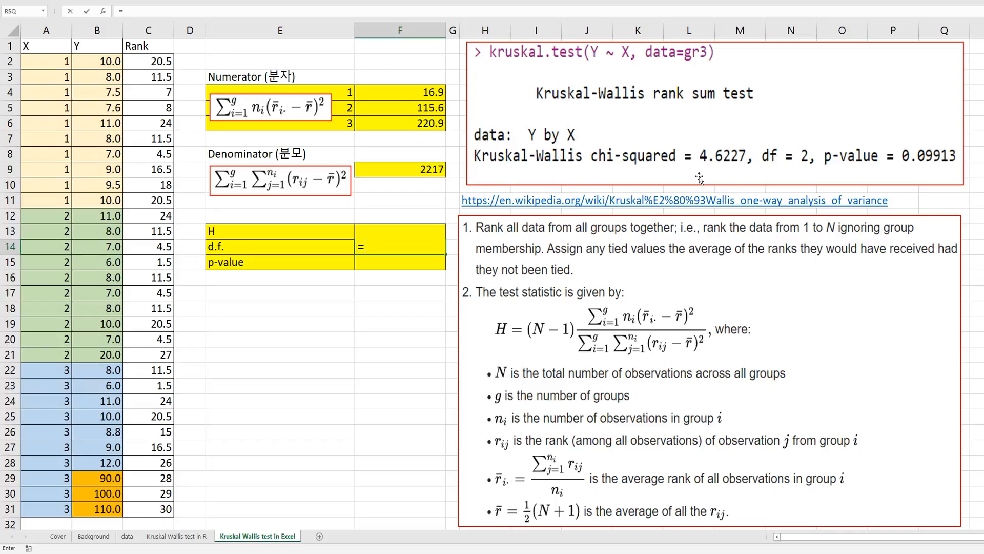
type("3-1")
key("Return")
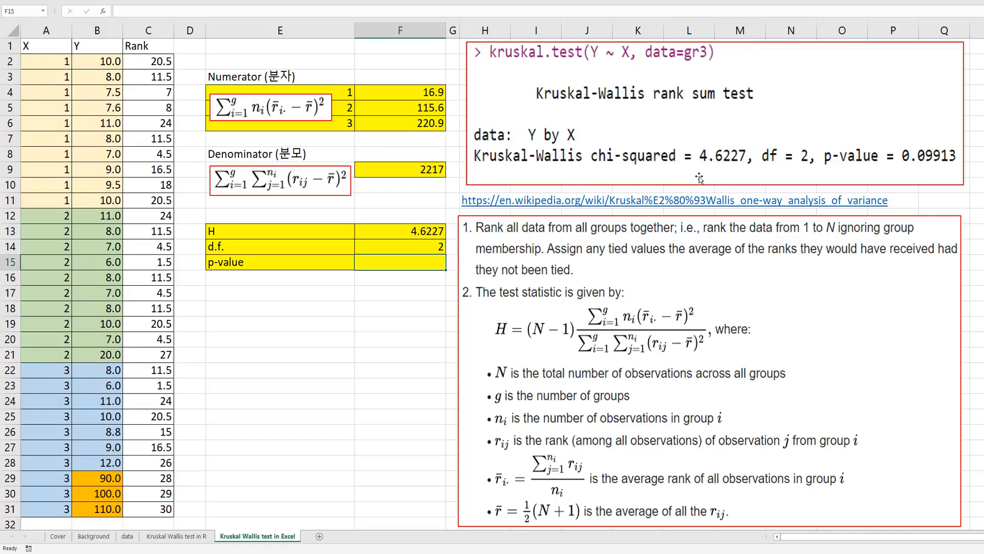
Calculate the p-value in F15 with =1-CHISQ.DIST(F13,F14,TRUE), leaving an empty cell below the results selected.
type("=1-chisq")
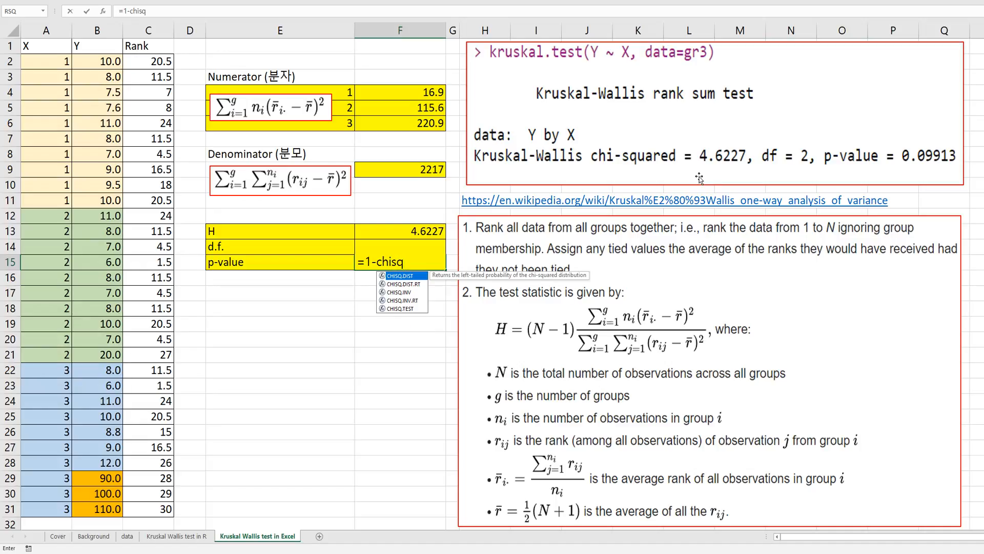
type(".dist")
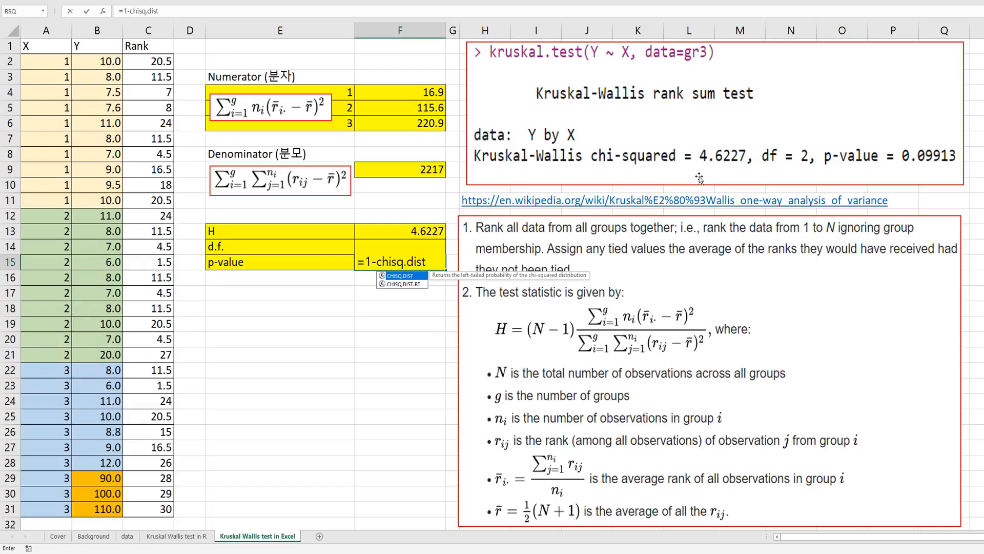
type("(")
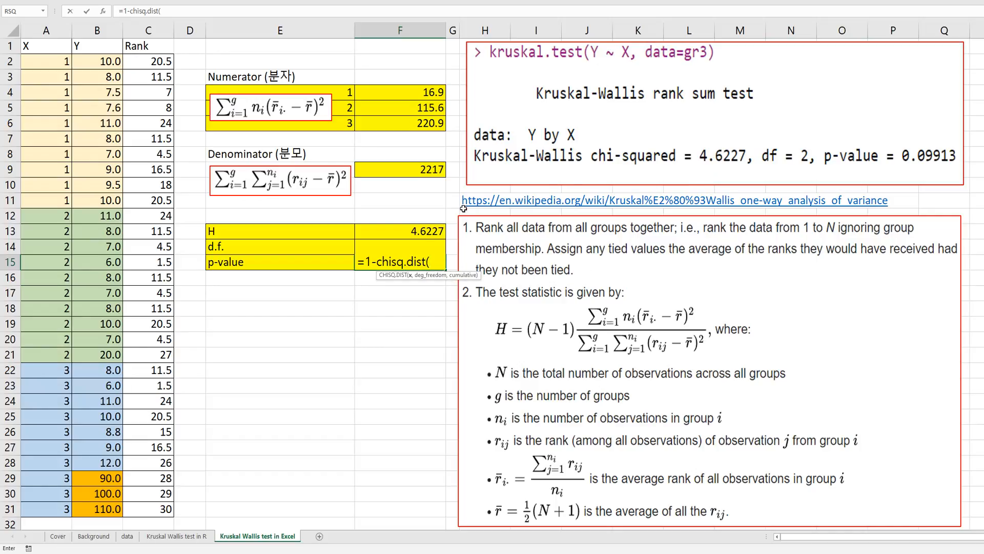
left_click(408, 231)
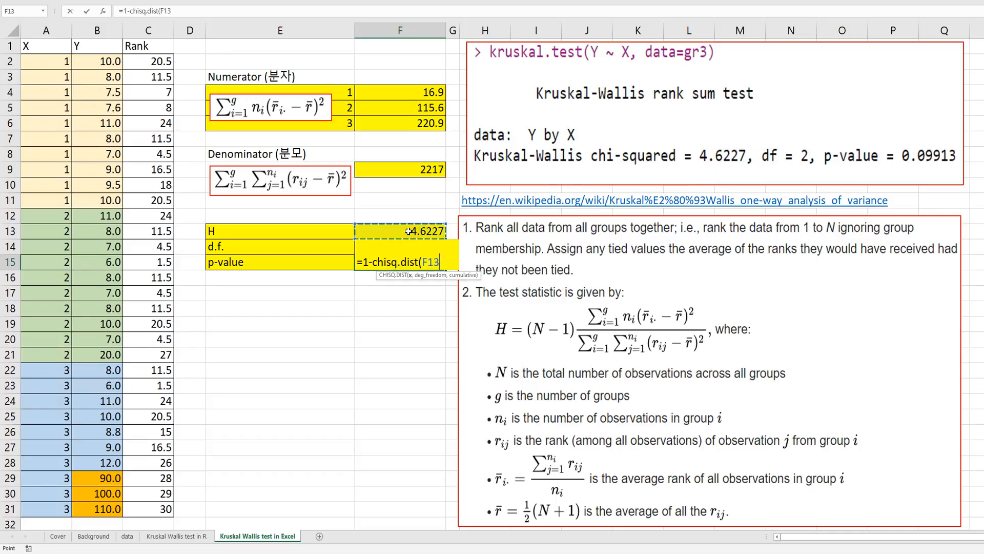
type(",")
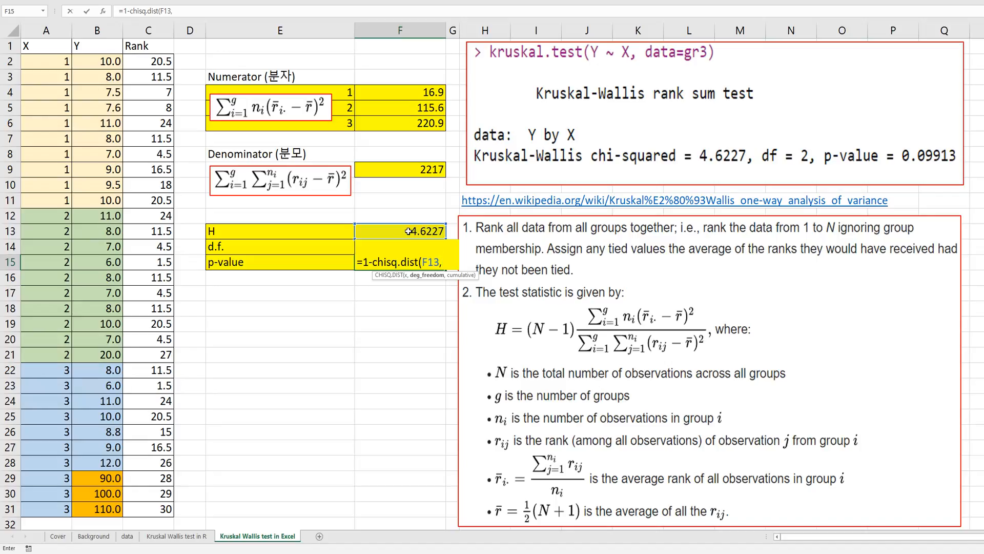
key("Up")
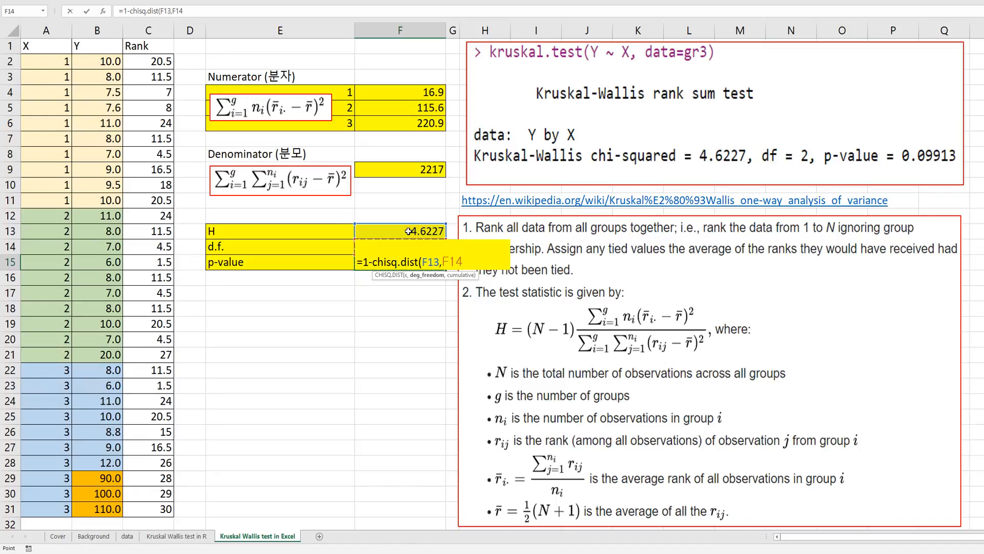
type(",tr")
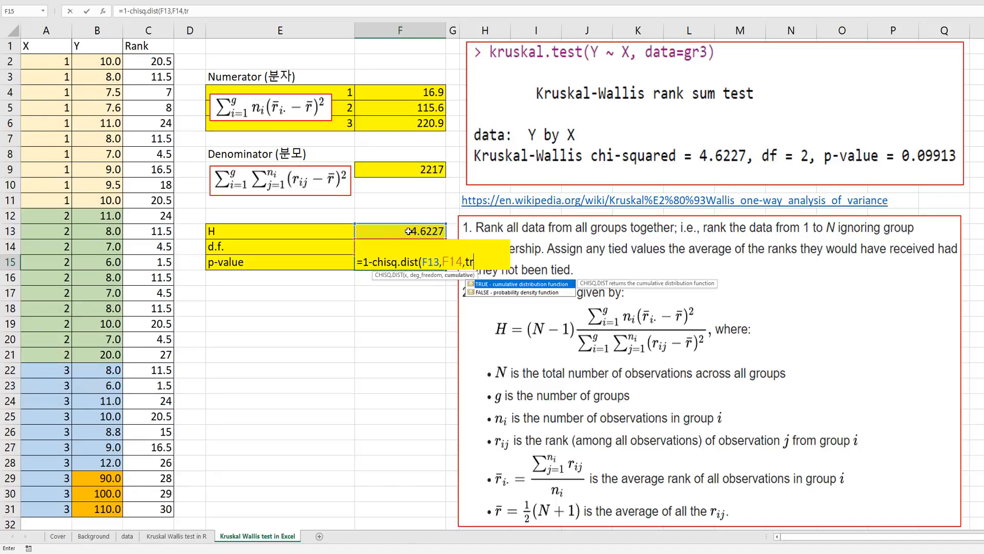
type("ue)")
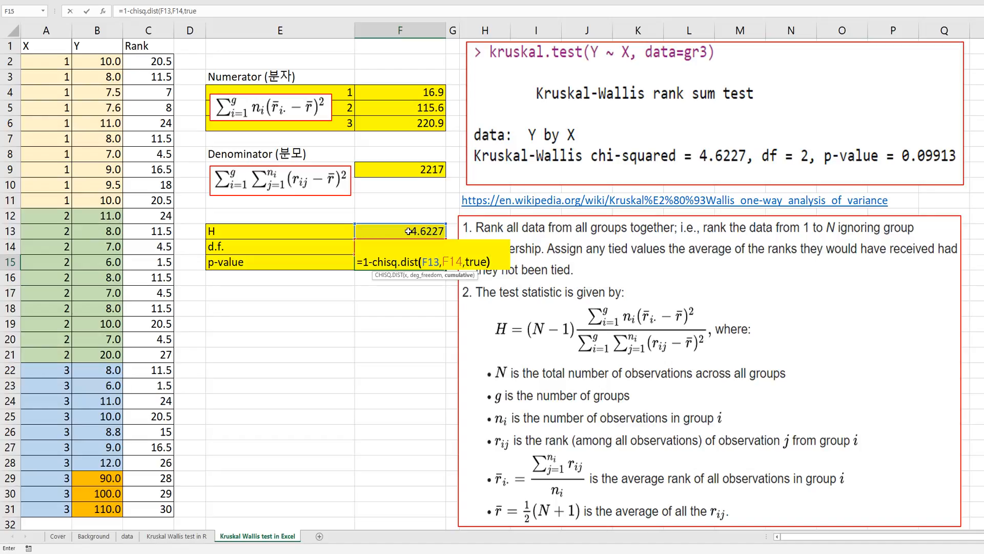
key("ctrl+Return")
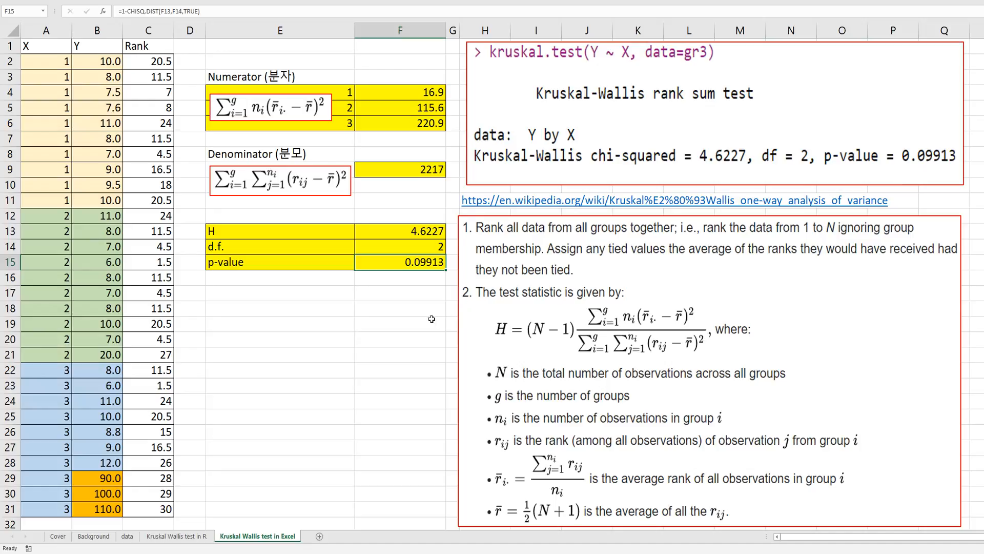
left_click(386, 289)
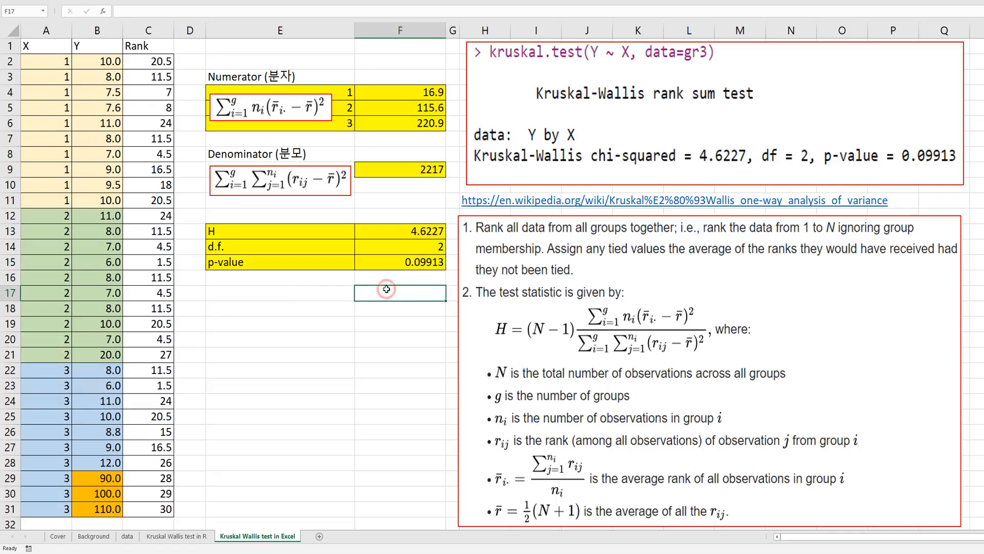